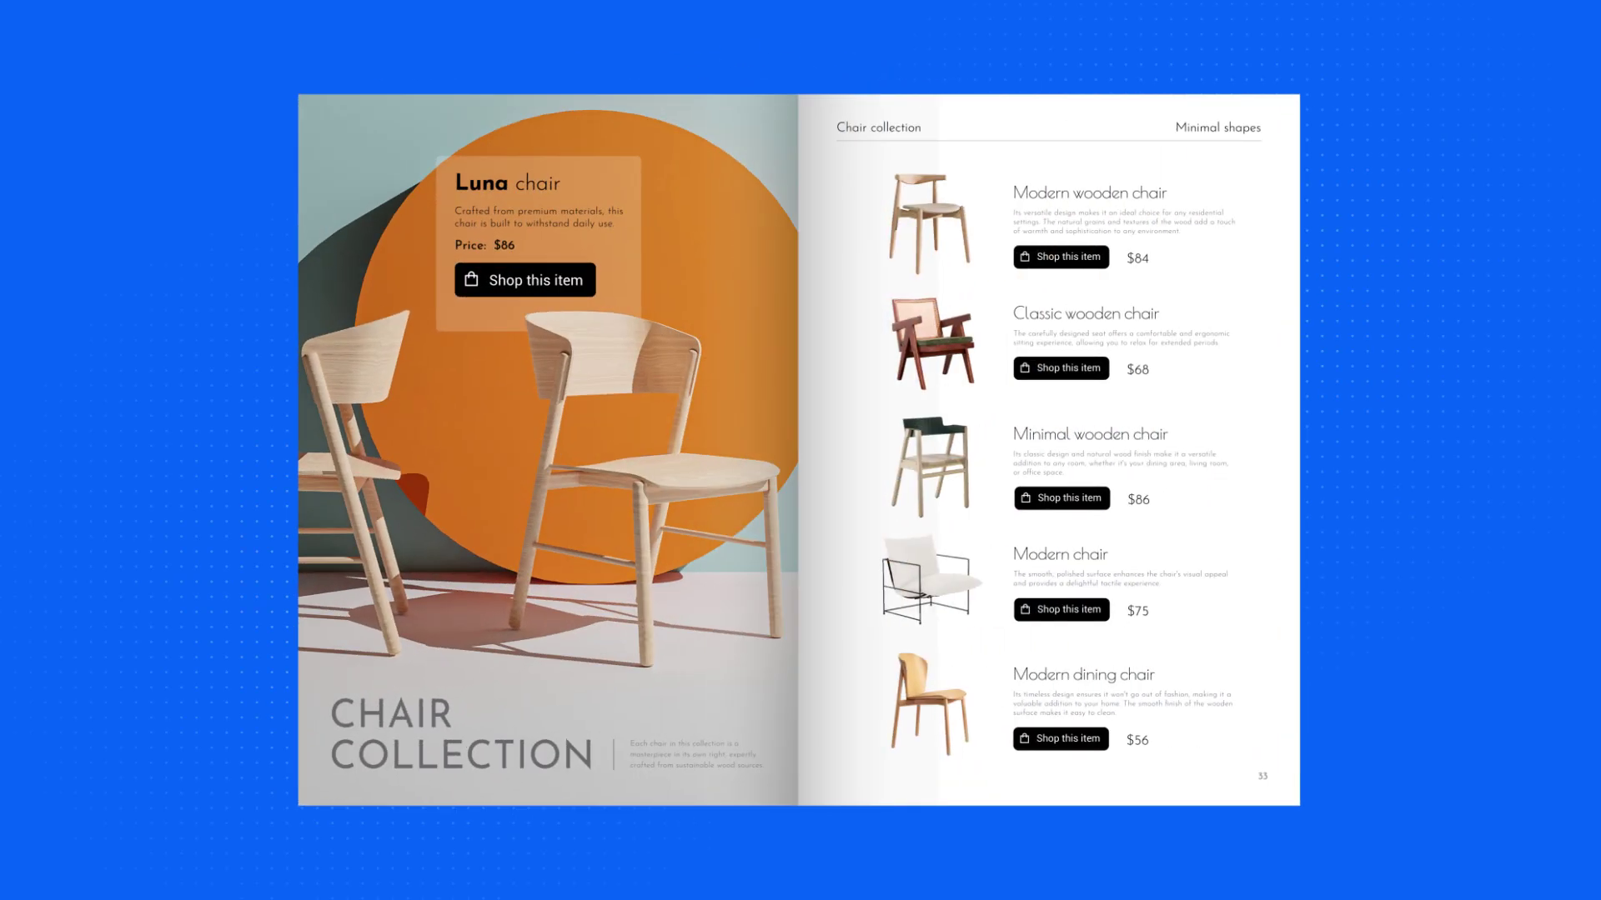
- Open the Luna chair product details and add it to the shopping list
click(587, 288)
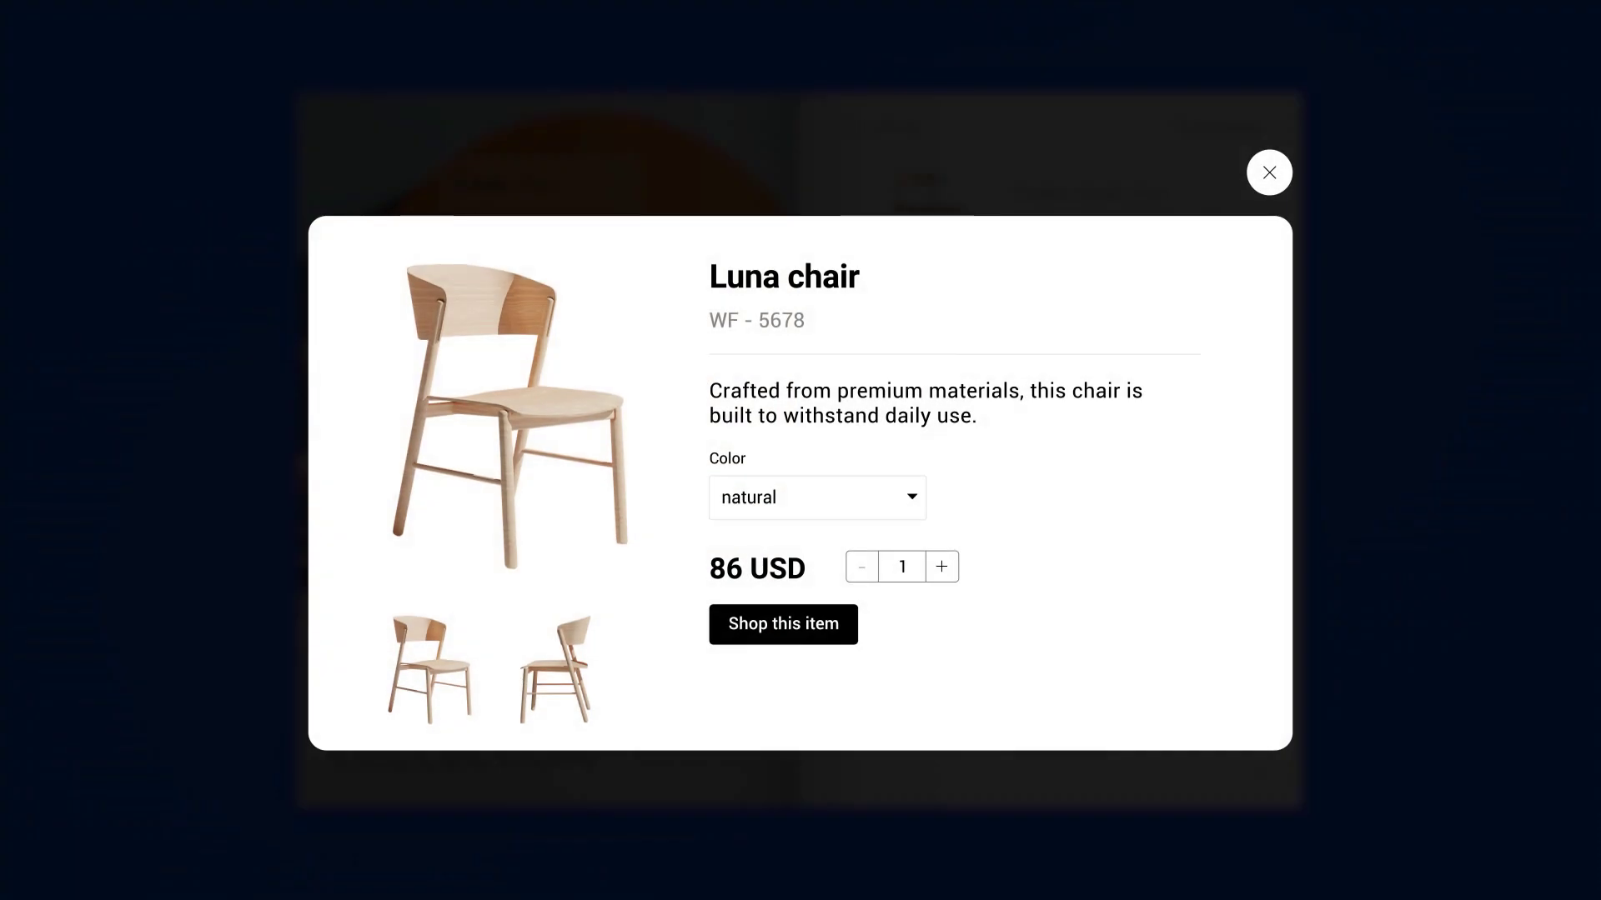
click(791, 637)
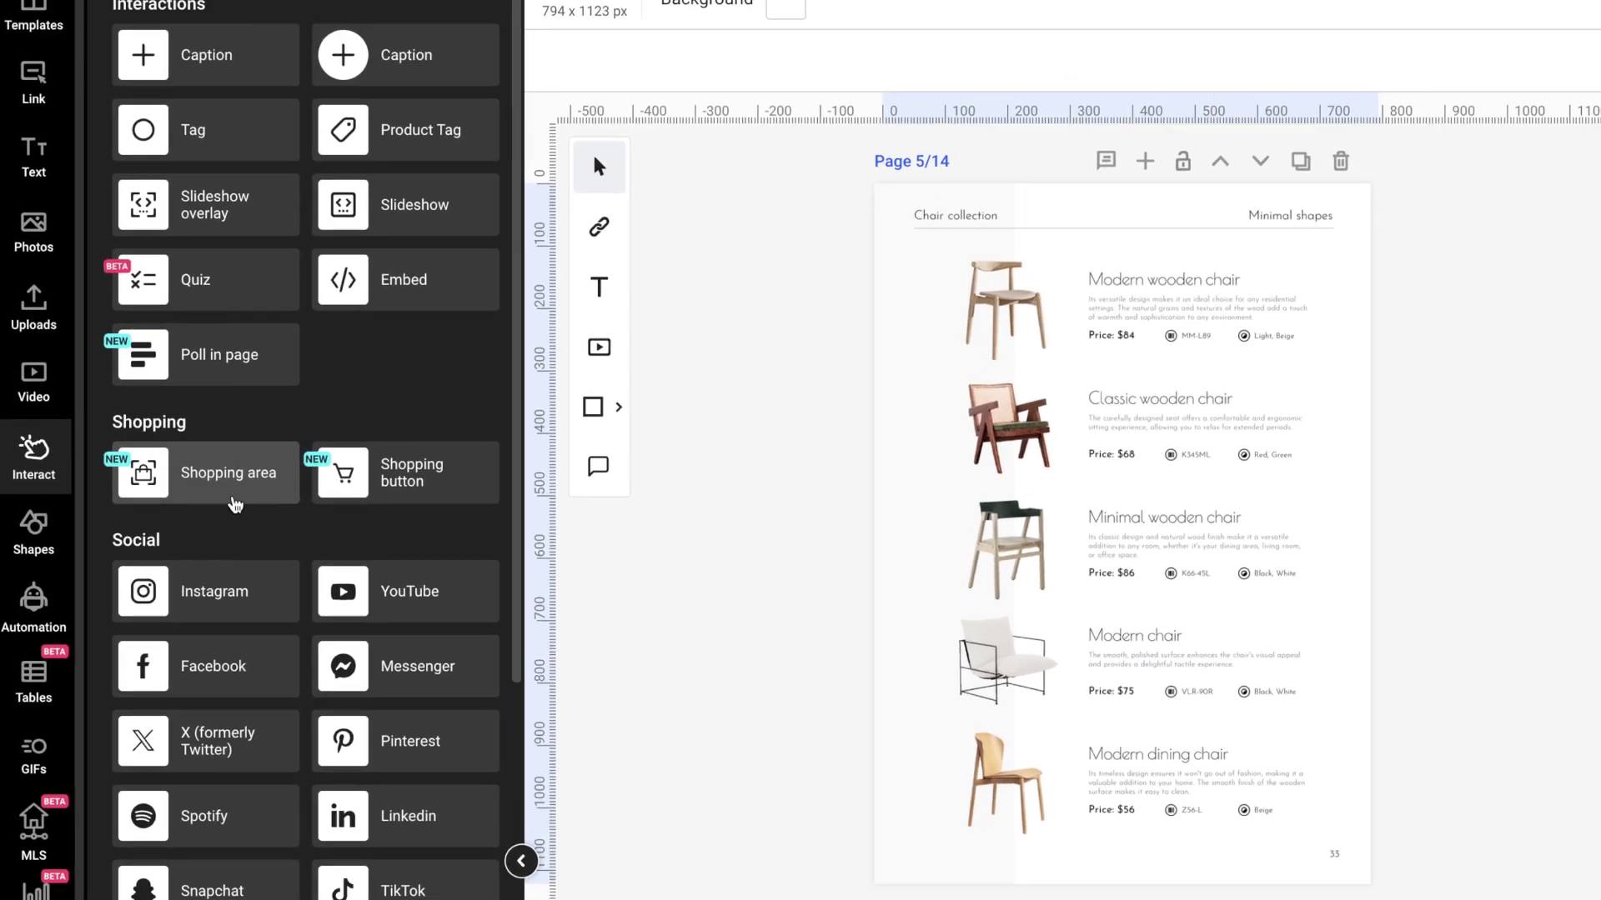
- Cover the Modern wooden chair entry with a 0-opacity shopping area and add a Luna chair shop button
drag(297, 464, 1331, 226)
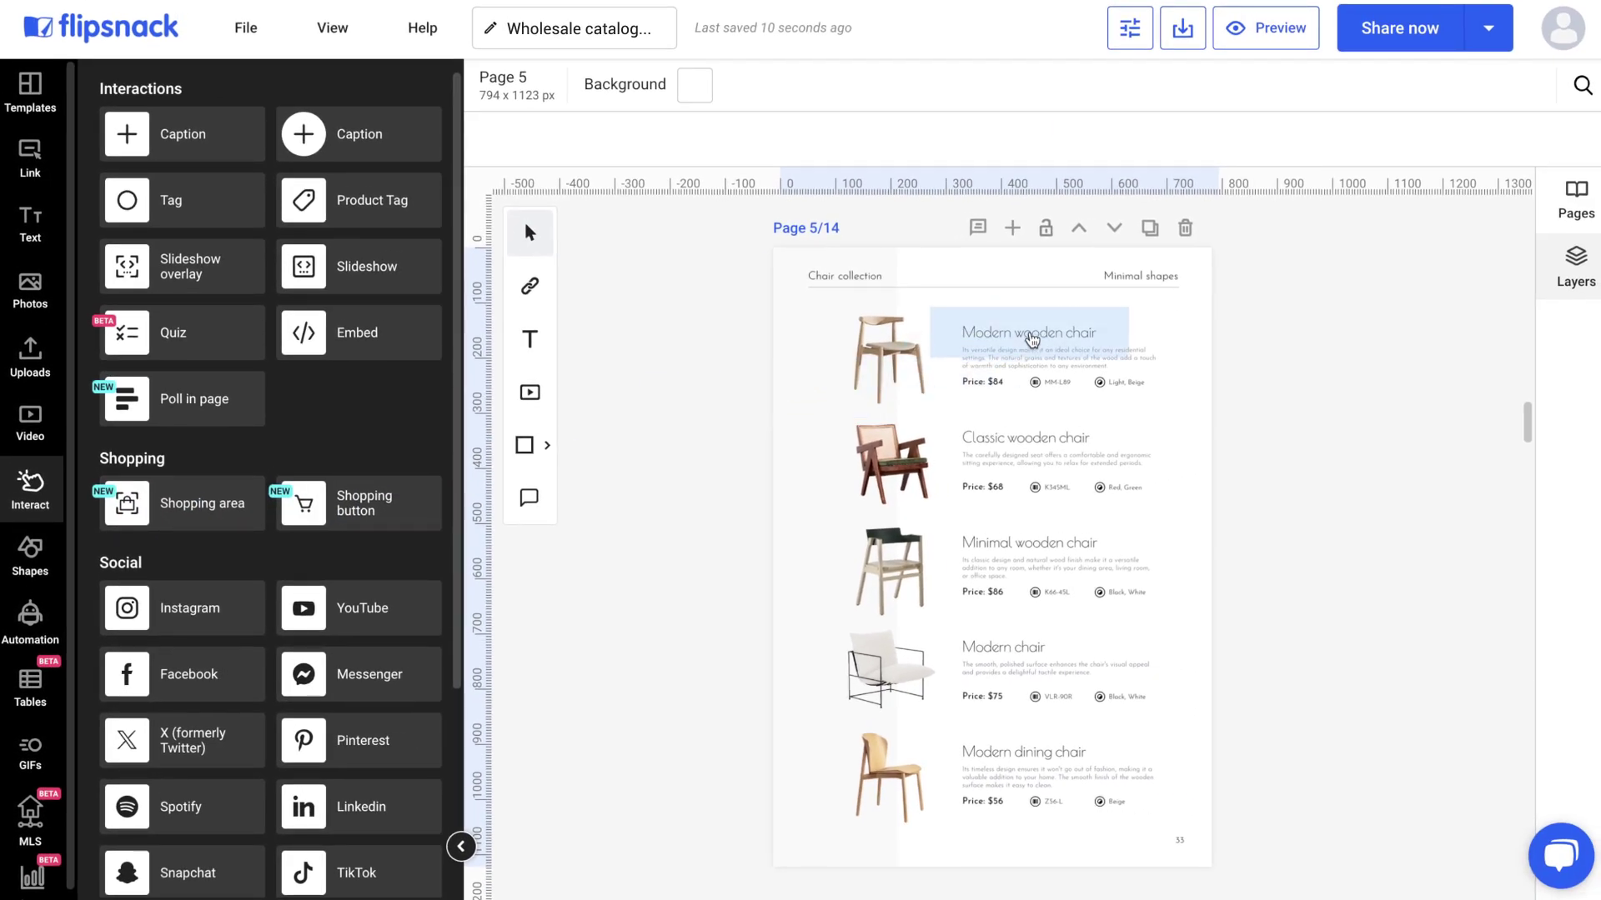
drag(1031, 338, 1044, 399)
drag(1132, 350, 1159, 349)
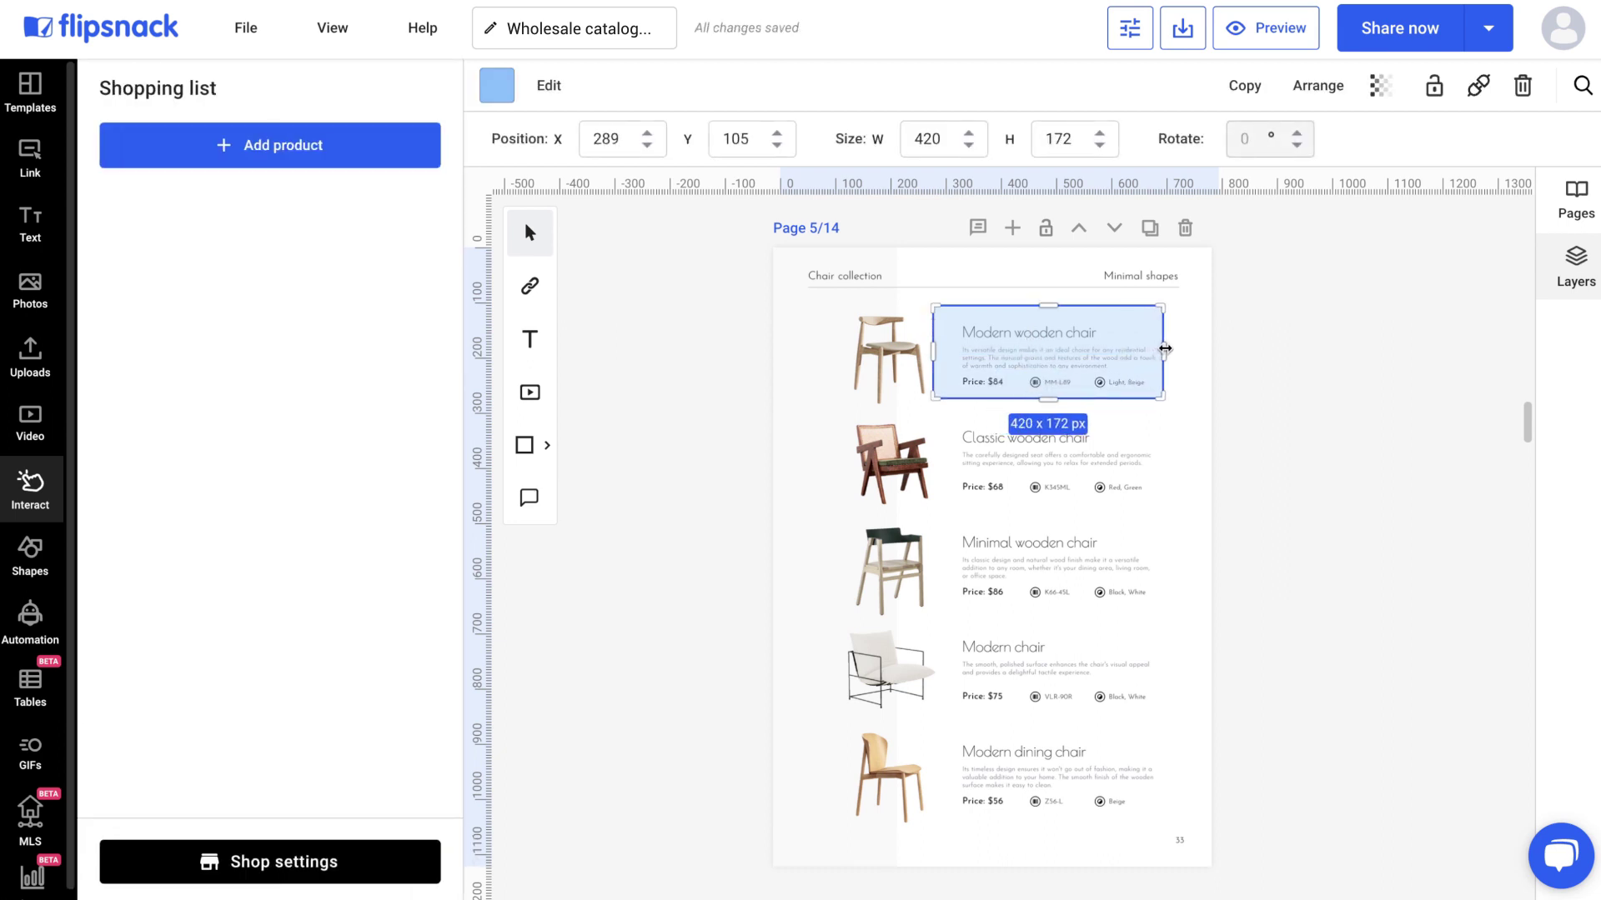
click(1380, 85)
drag(1258, 140, 1209, 142)
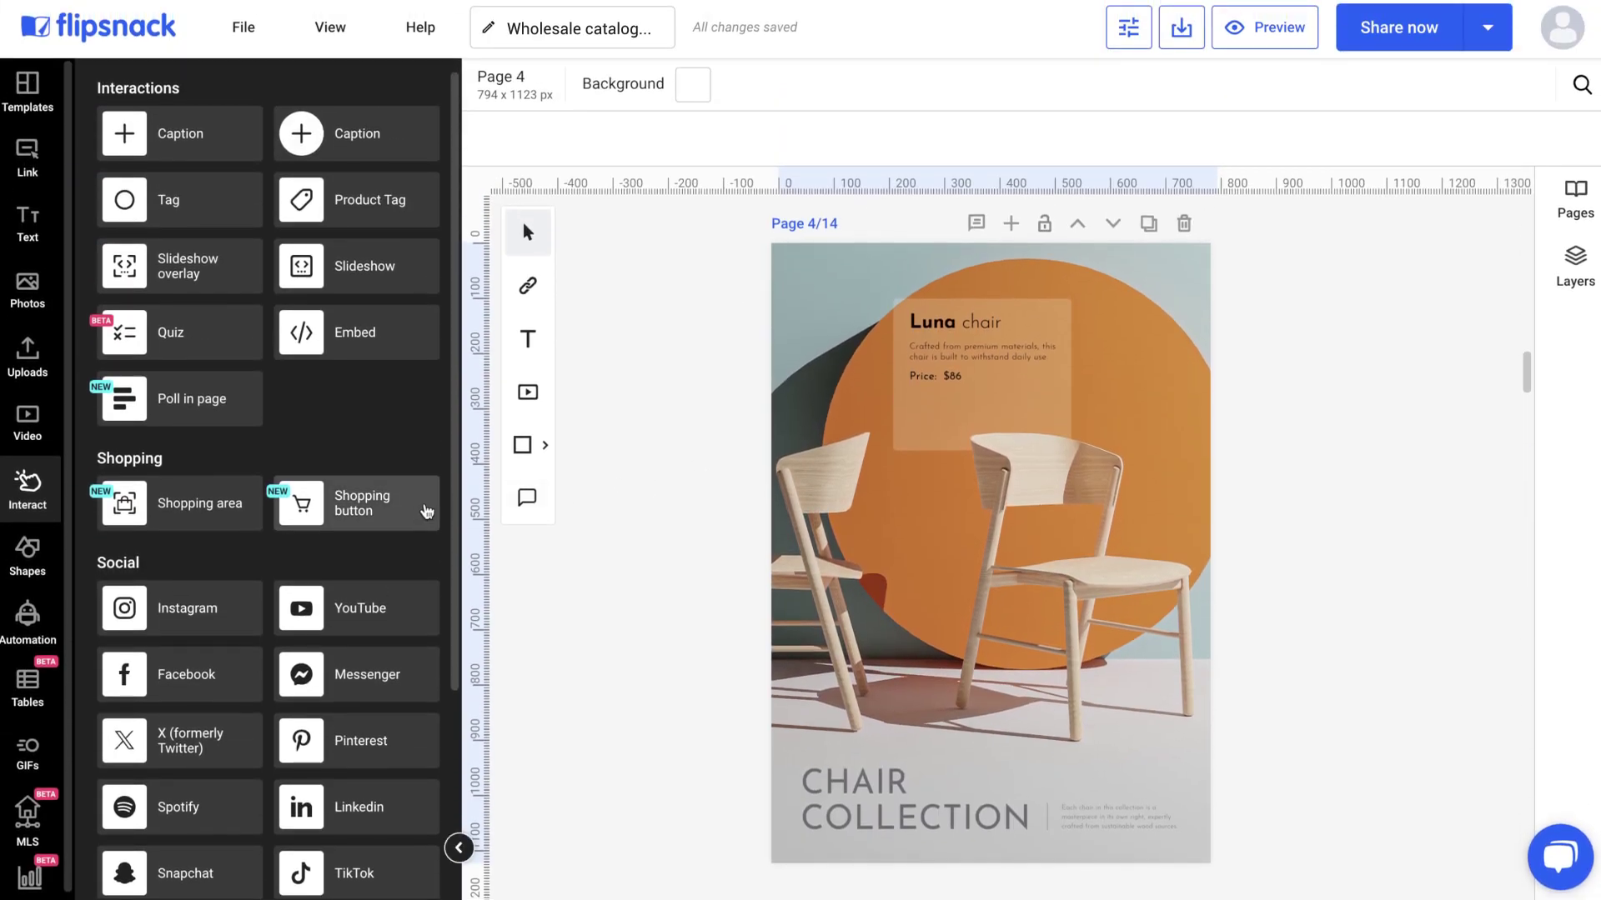
drag(424, 511, 1038, 419)
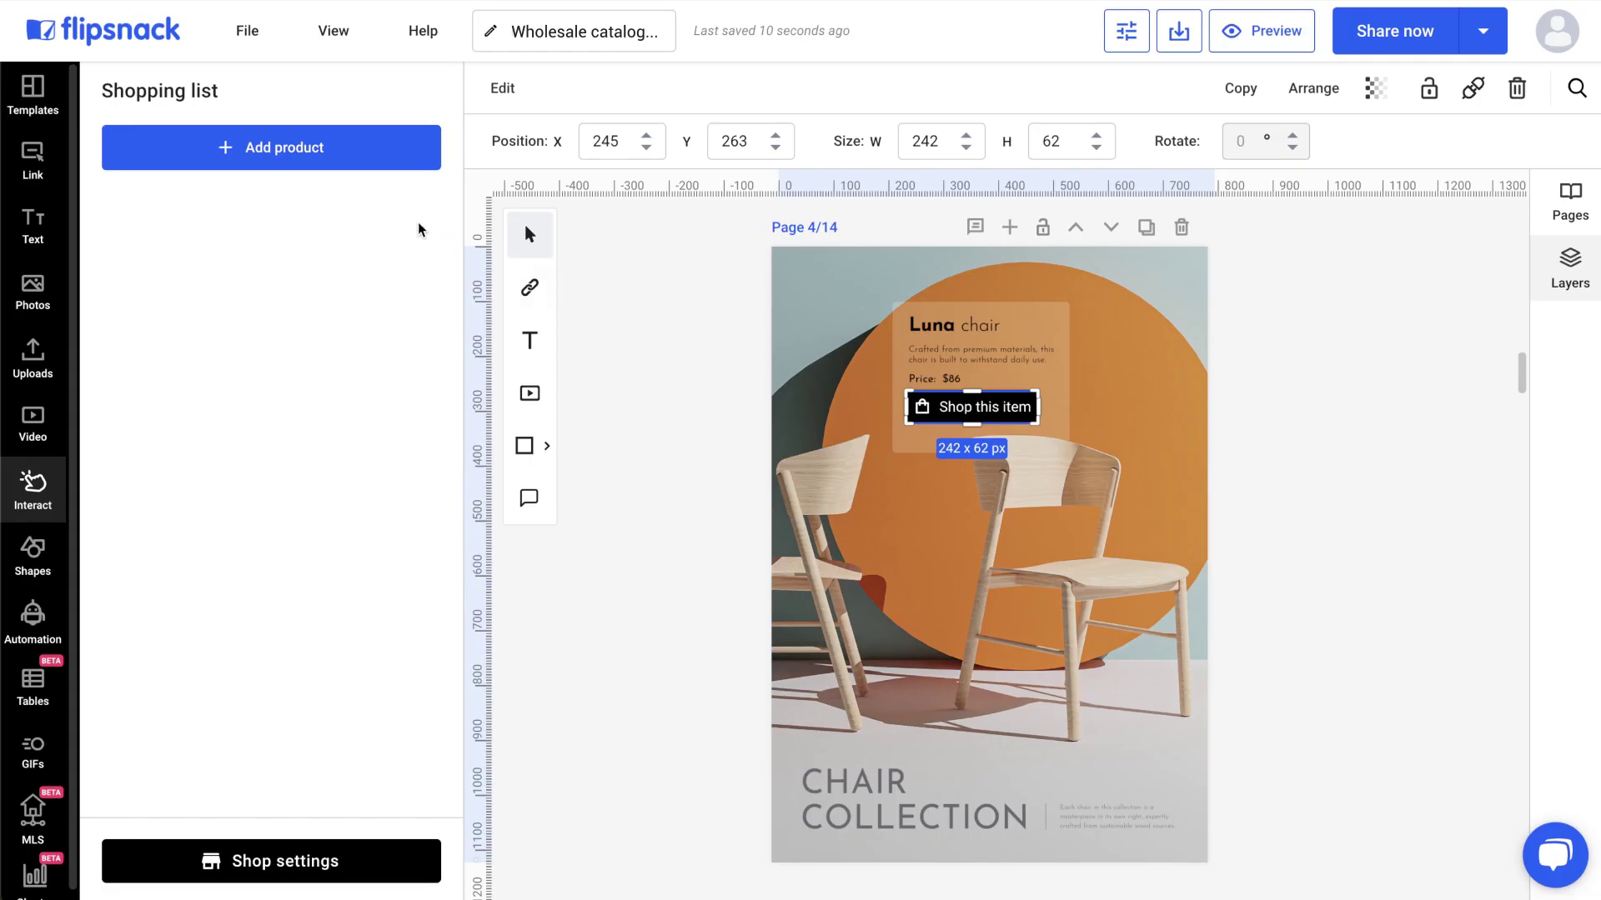
- Add a Luna chair product with SKU 01WFW, a pasted description and price 86
click(358, 167)
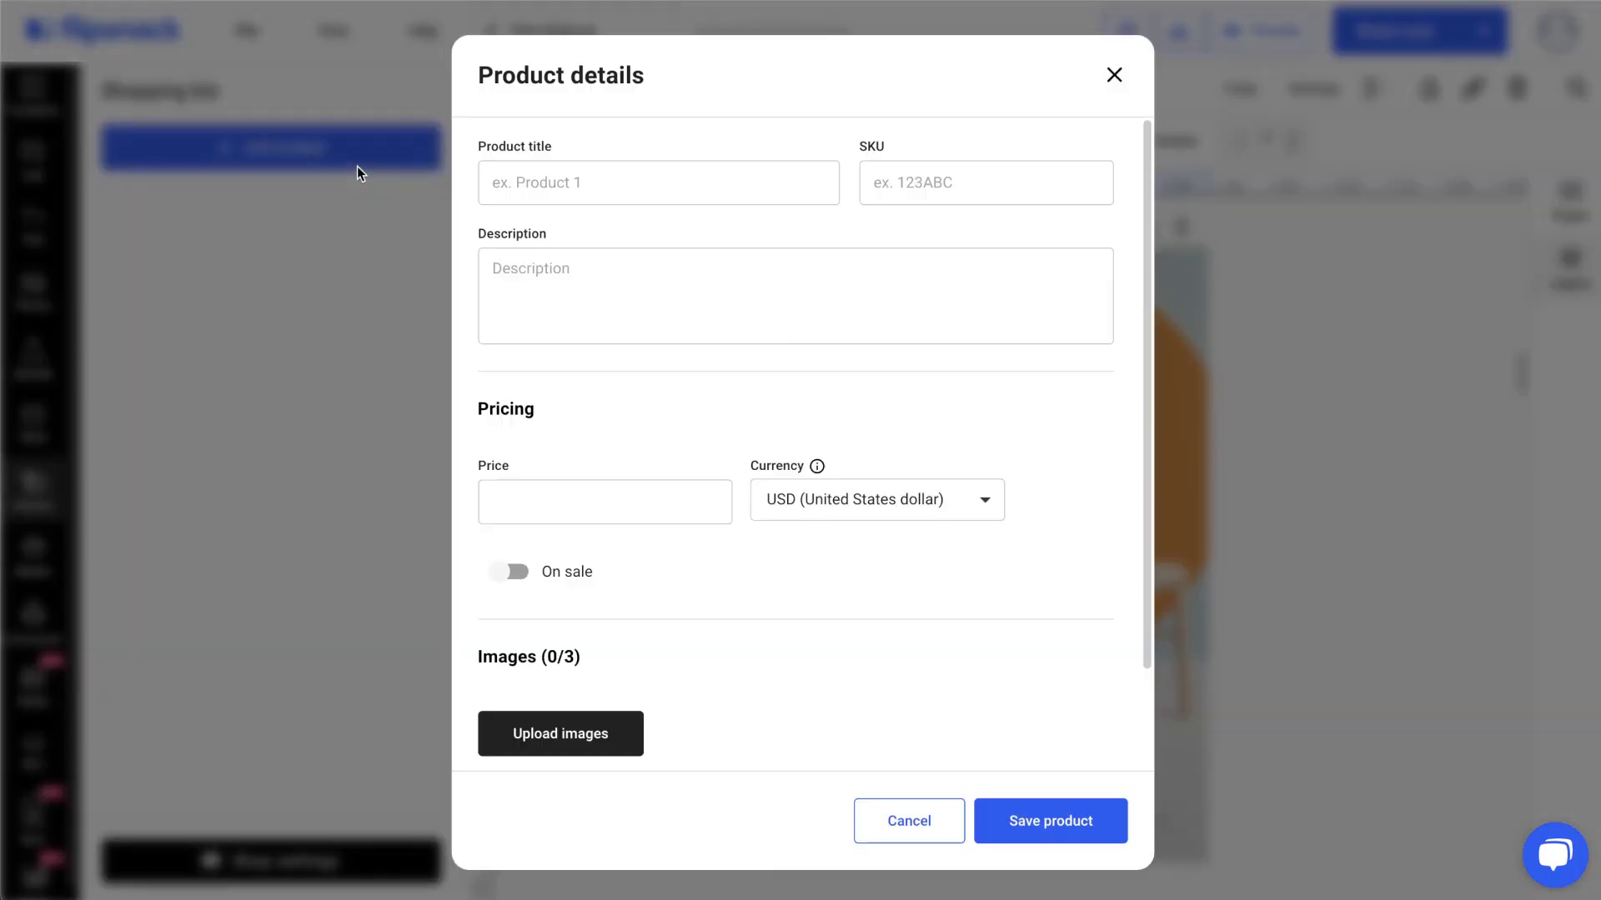
click(582, 176)
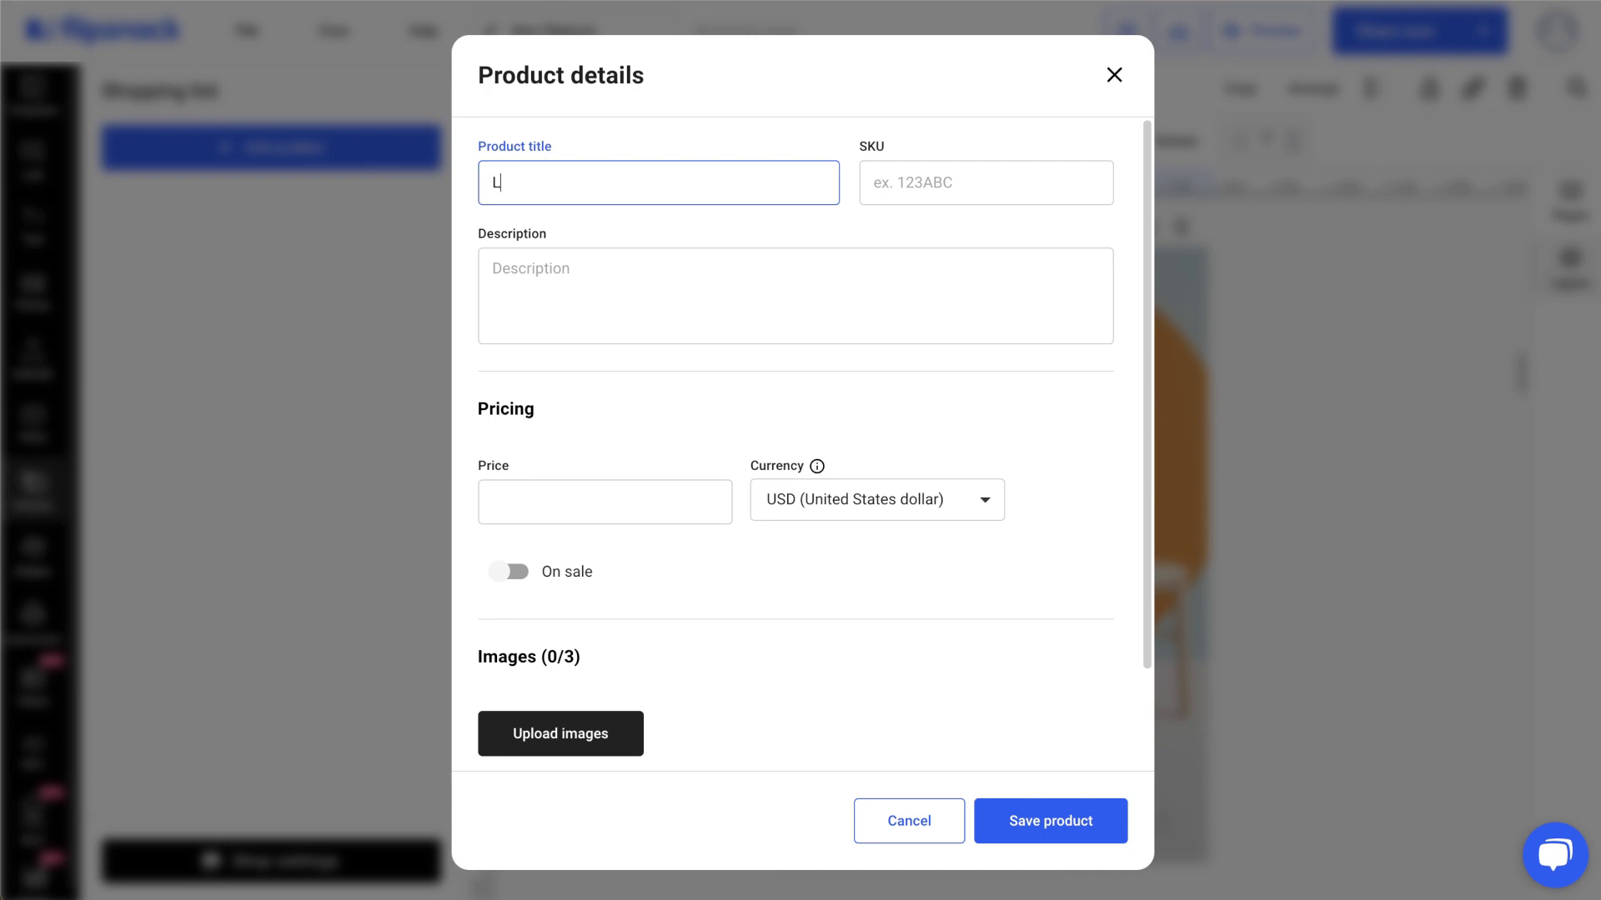
click(950, 178)
text(01WFW)
click(618, 264)
text(Crafted from premium materials, this chair is built to withstand daily use.)
click(562, 494)
text(86)
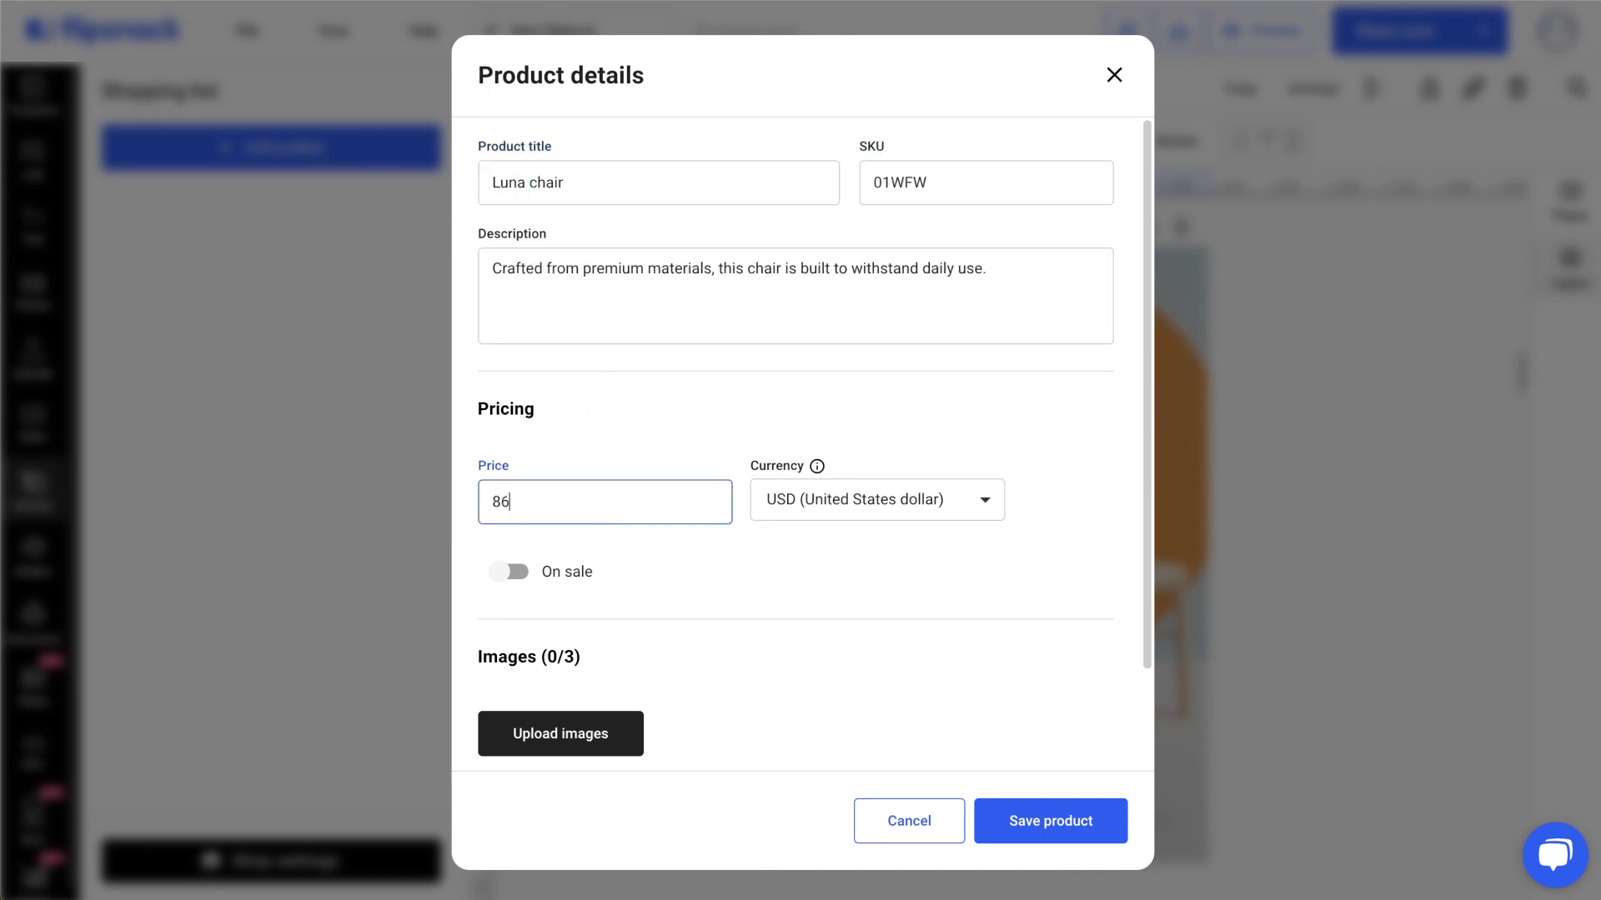
- Upload the three chair images to the product
click(625, 731)
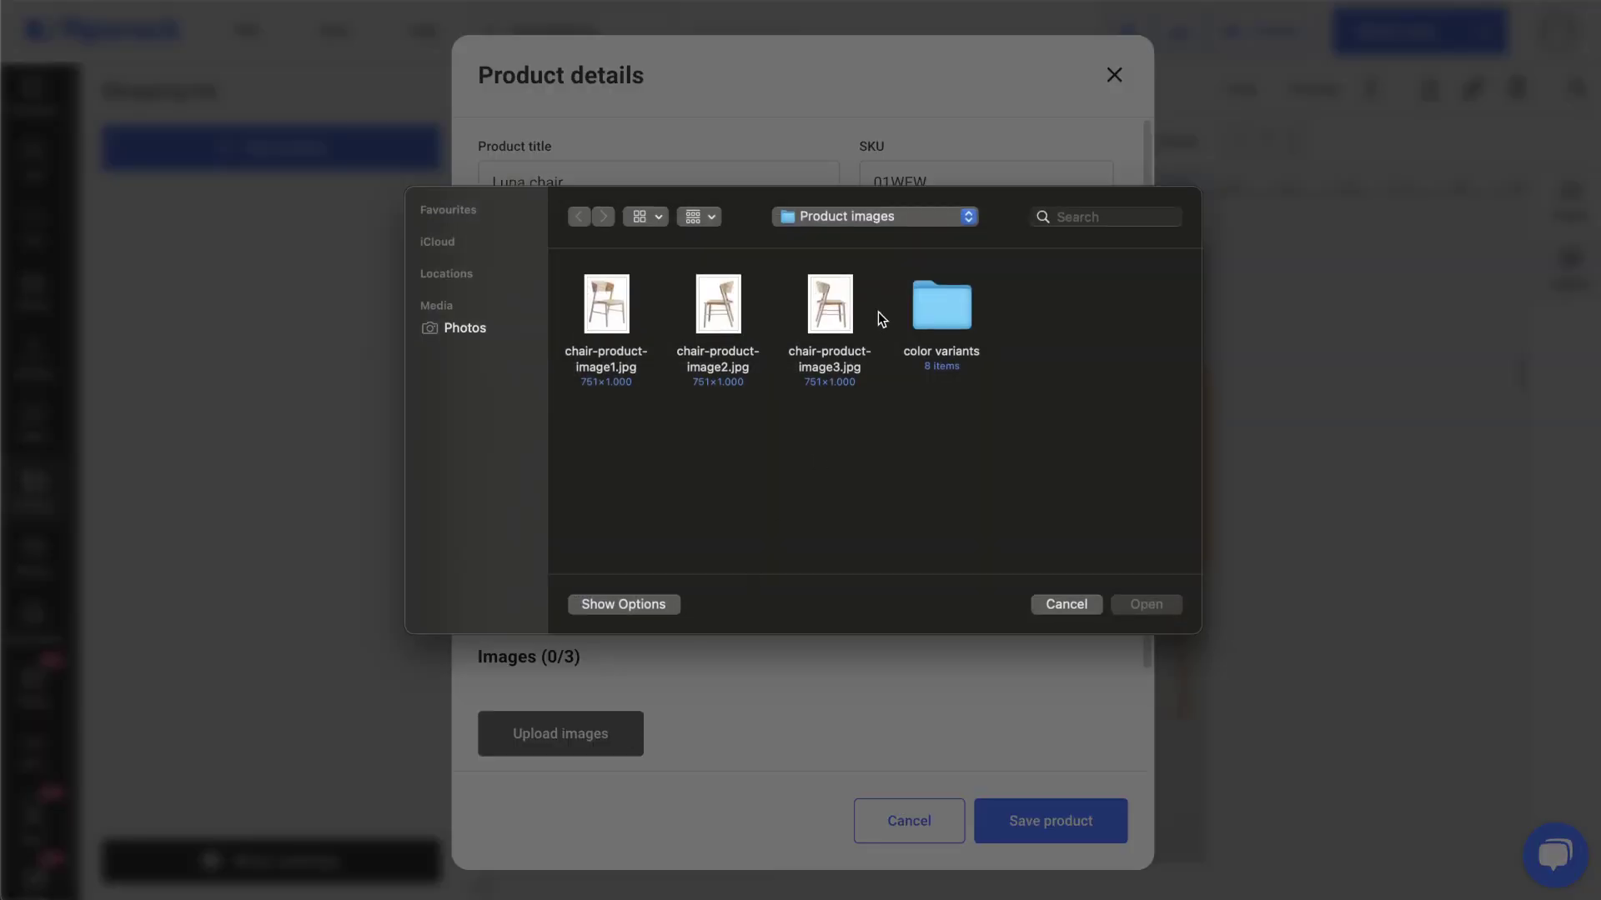
drag(878, 312, 628, 366)
click(1126, 604)
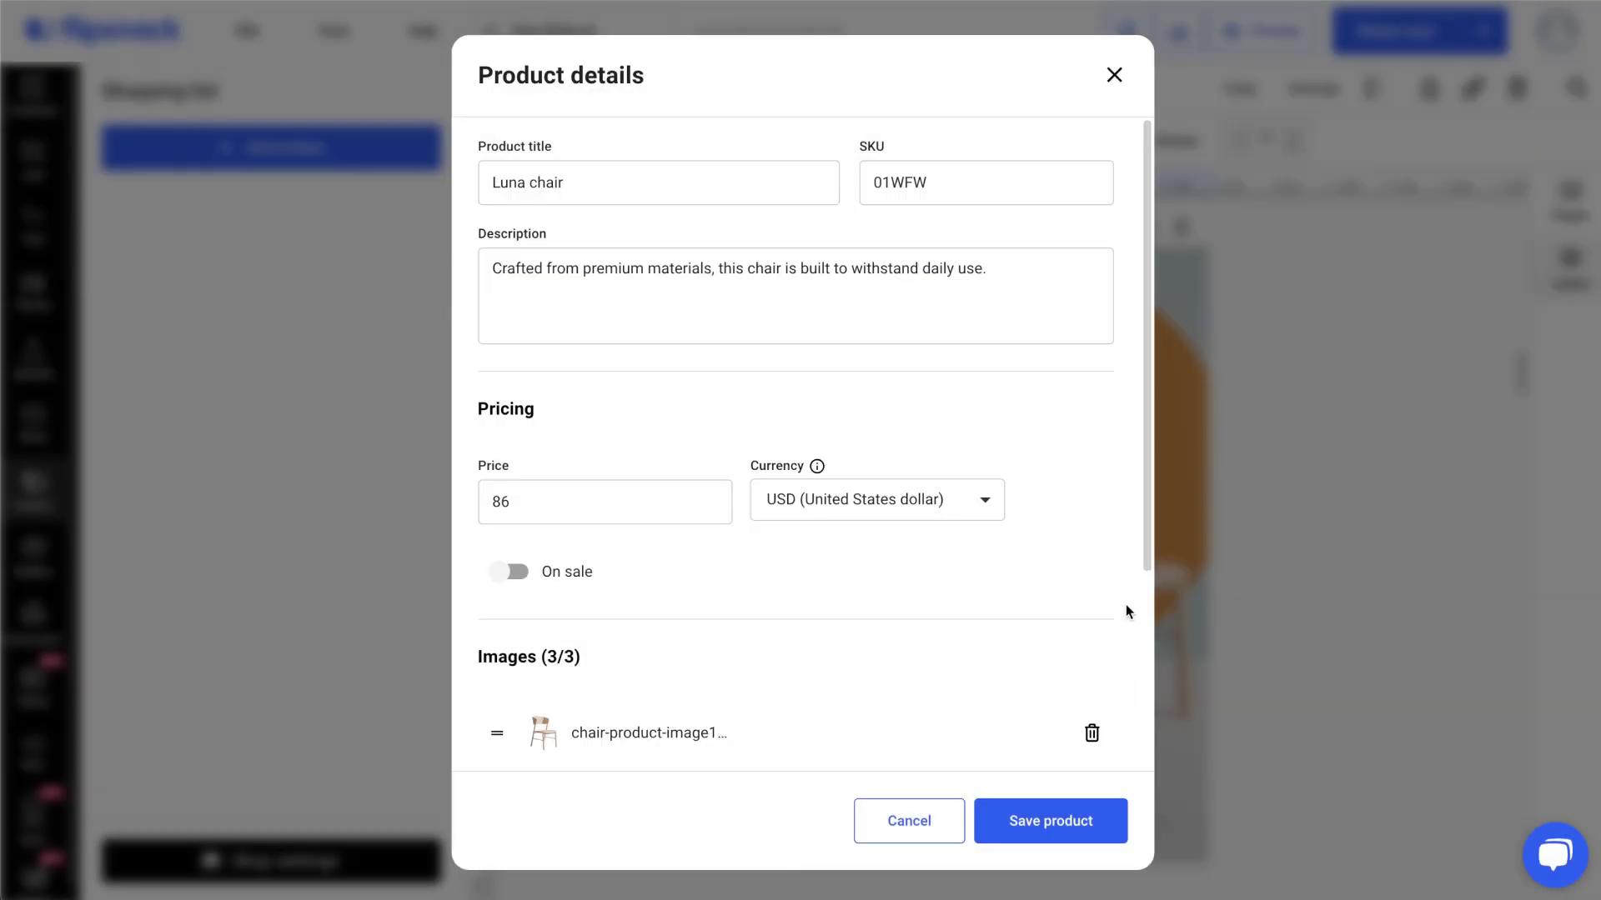
drag(1147, 557, 1142, 767)
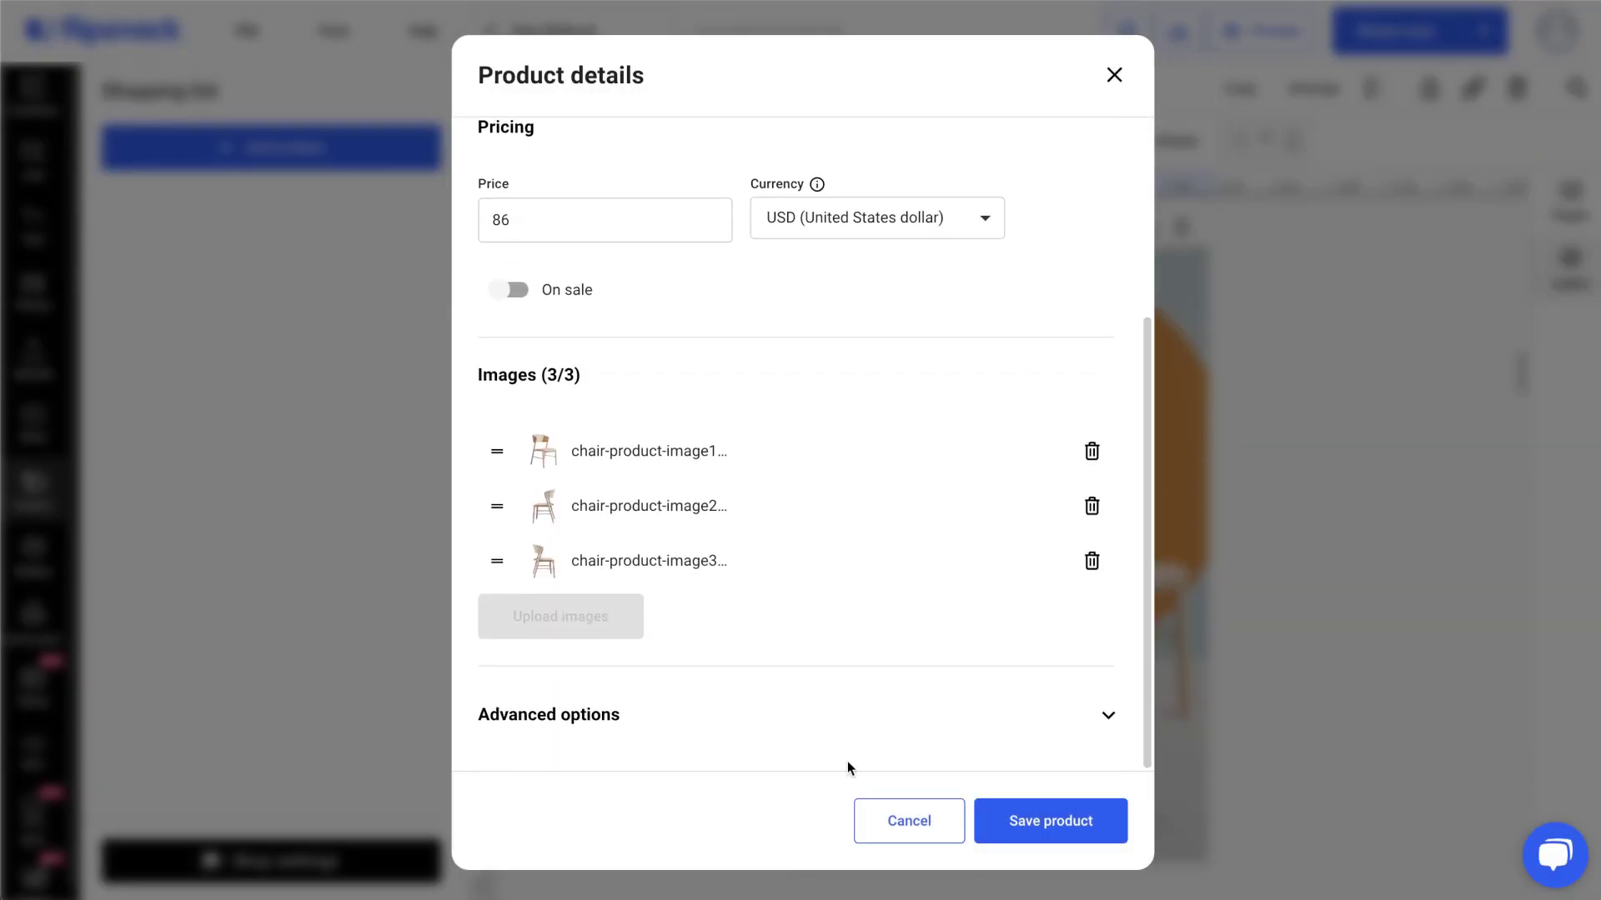
- Review the advanced options and attributes without adding one, then save the product
click(604, 725)
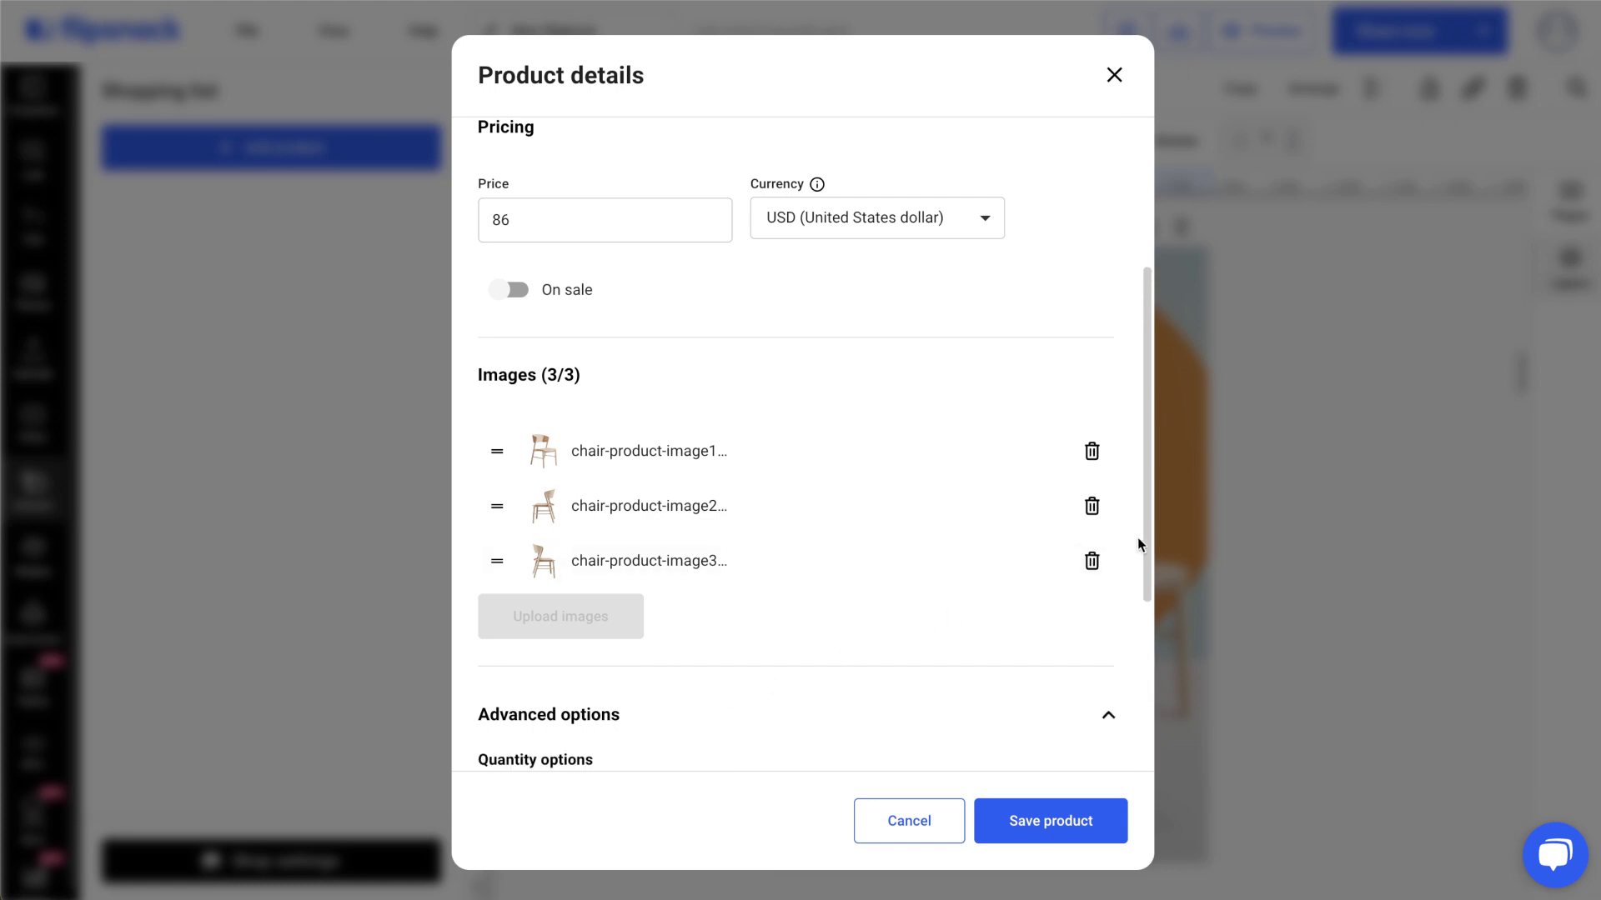
drag(1139, 542, 1127, 702)
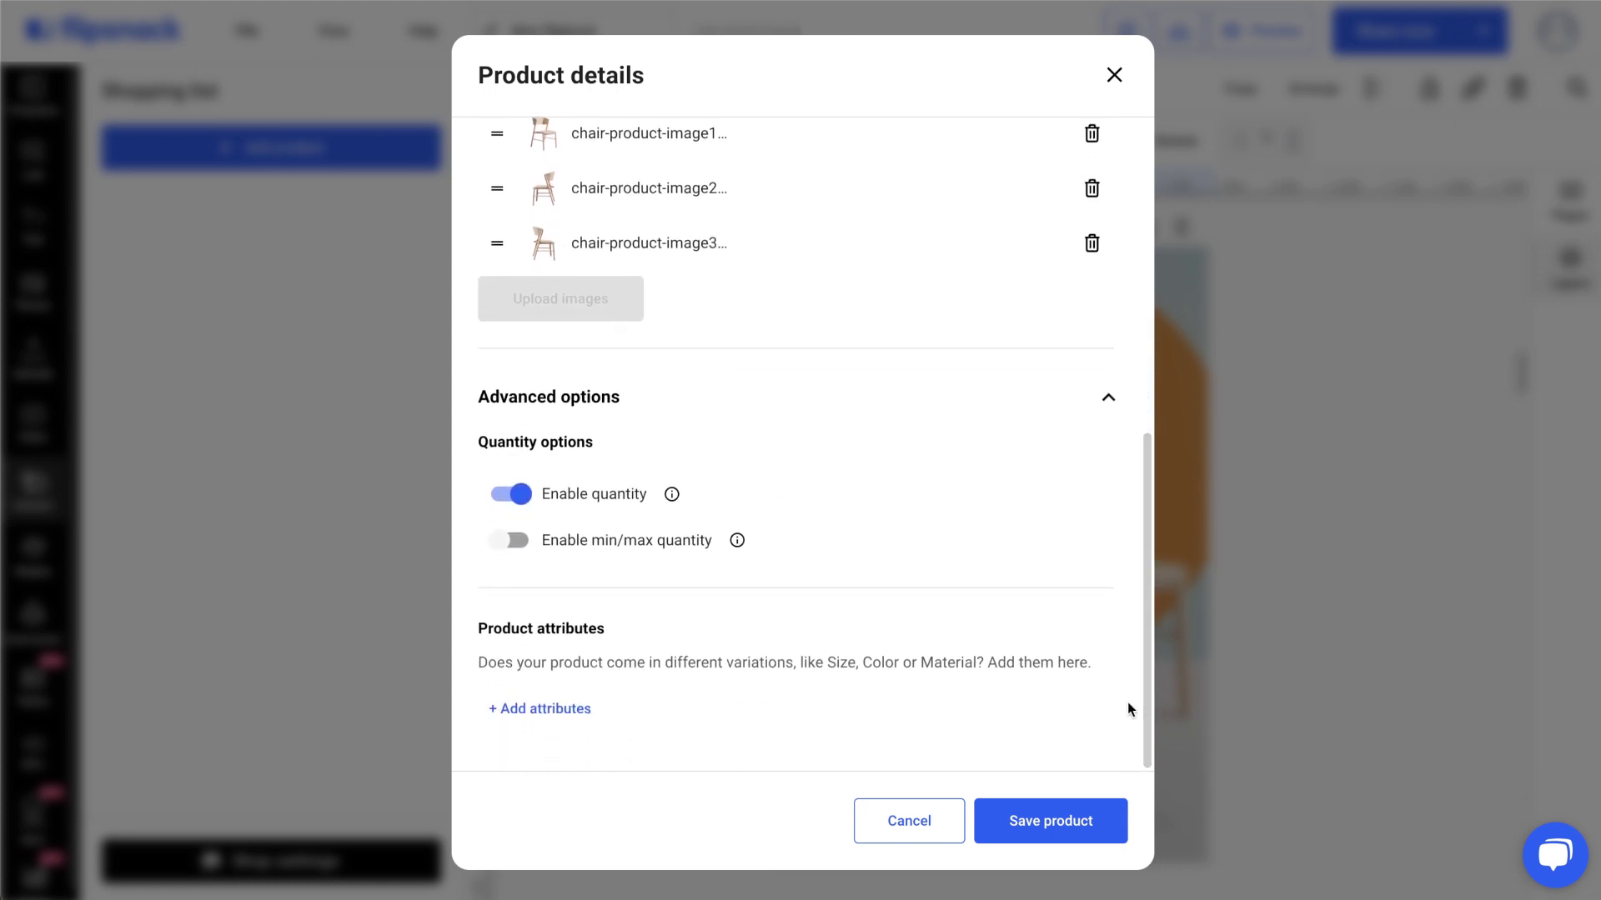
click(577, 716)
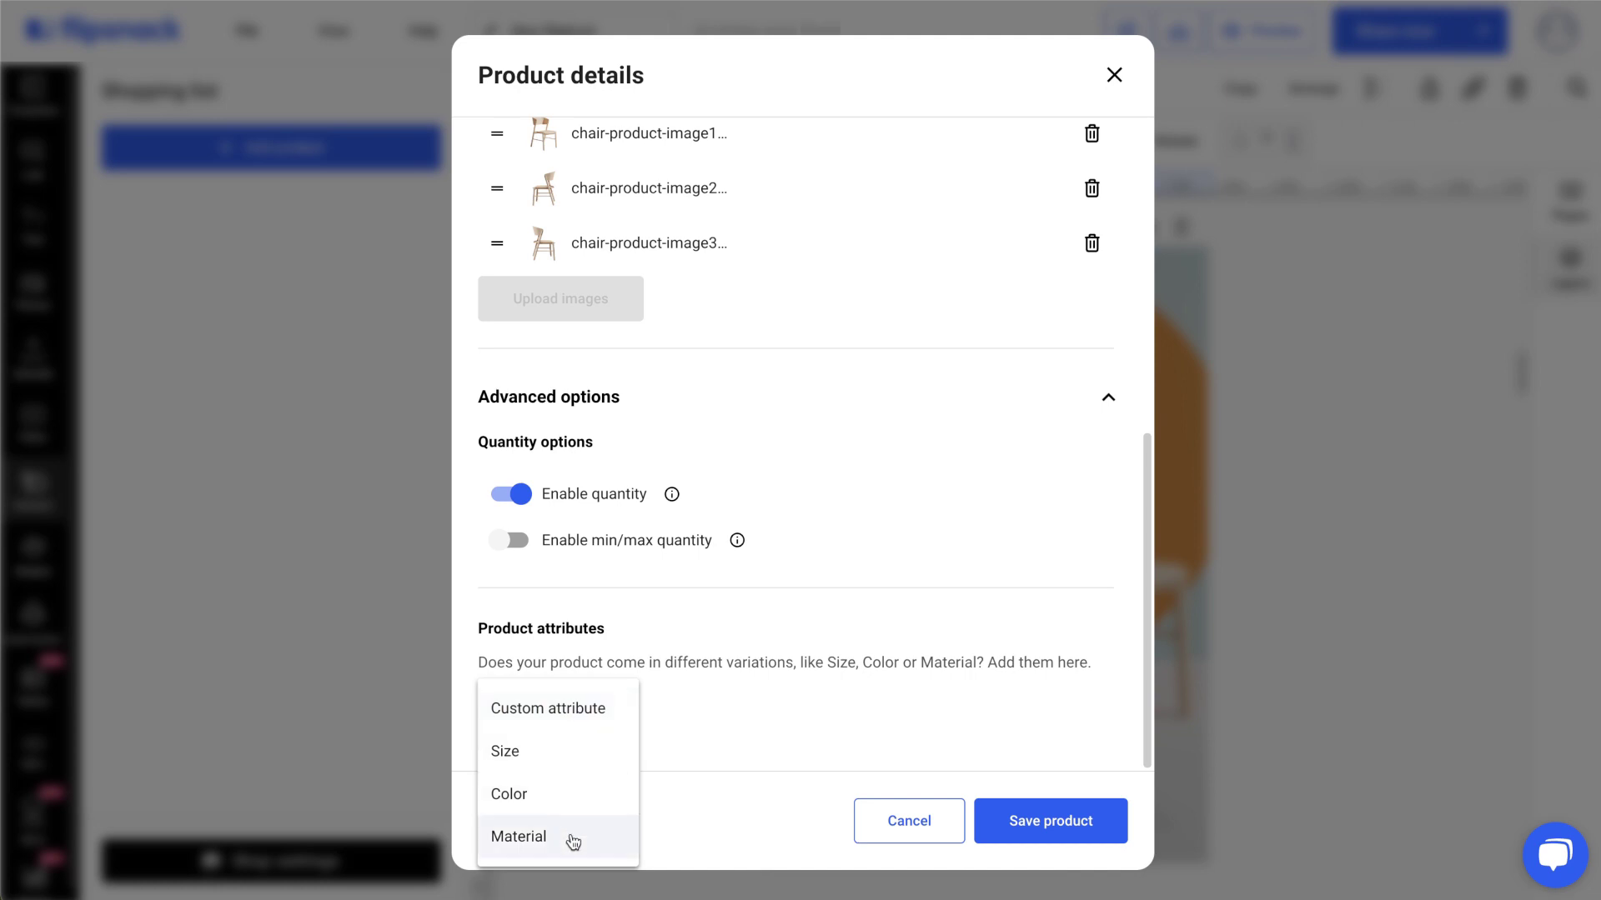
click(815, 764)
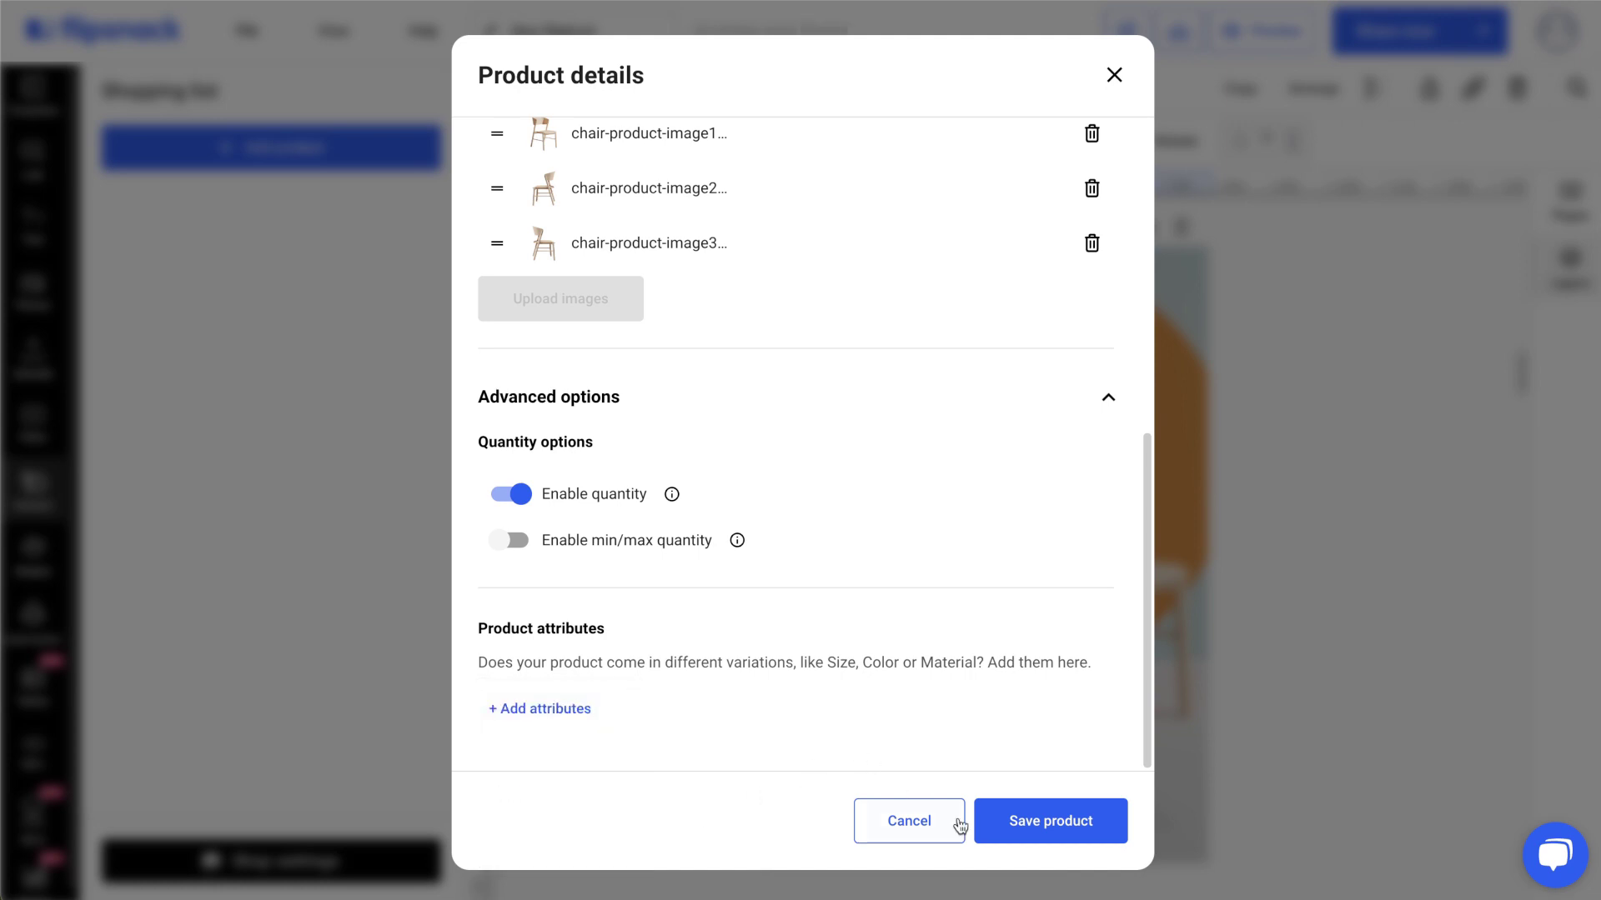
click(1014, 843)
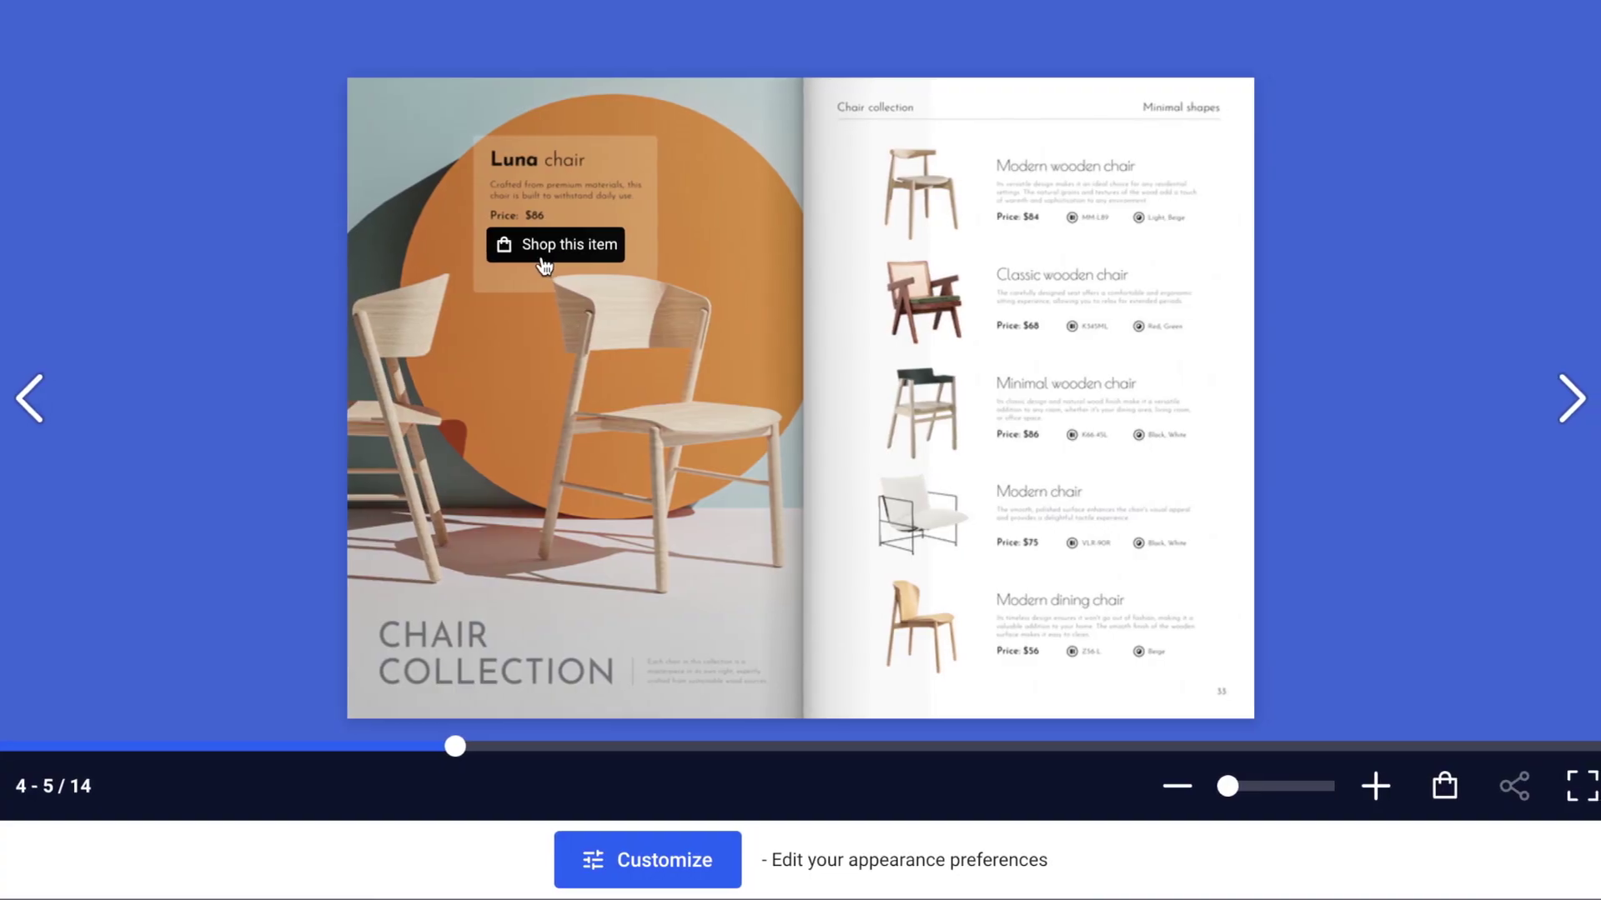
- In preview, add 6 Luna chairs, then set the Modern wooden chair area to add directly and test it
click(543, 264)
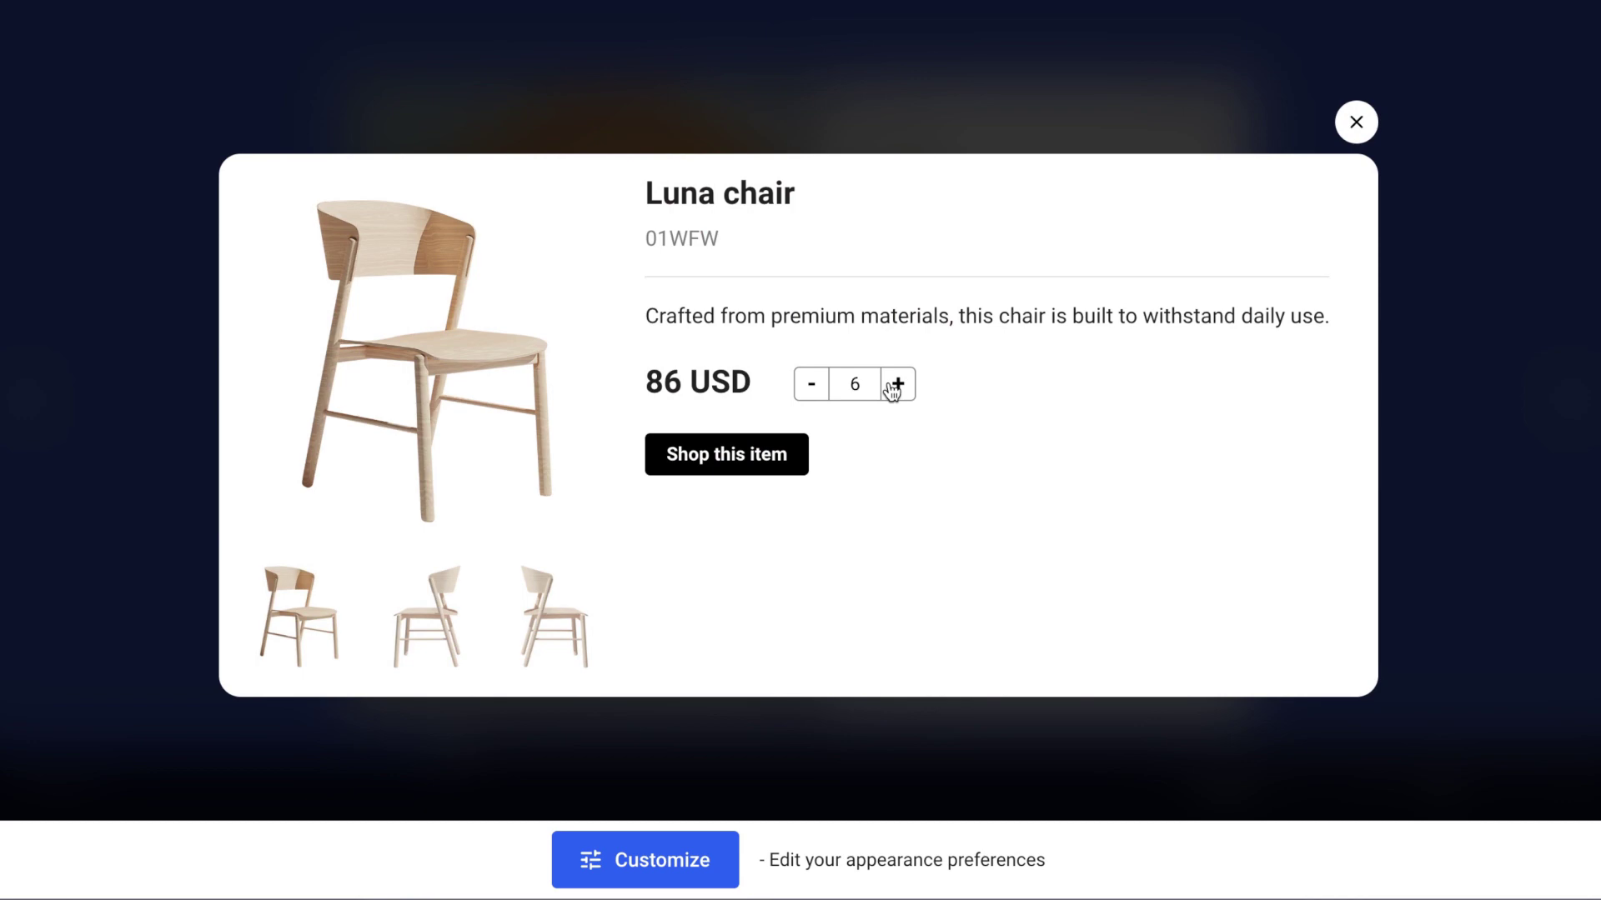
click(782, 471)
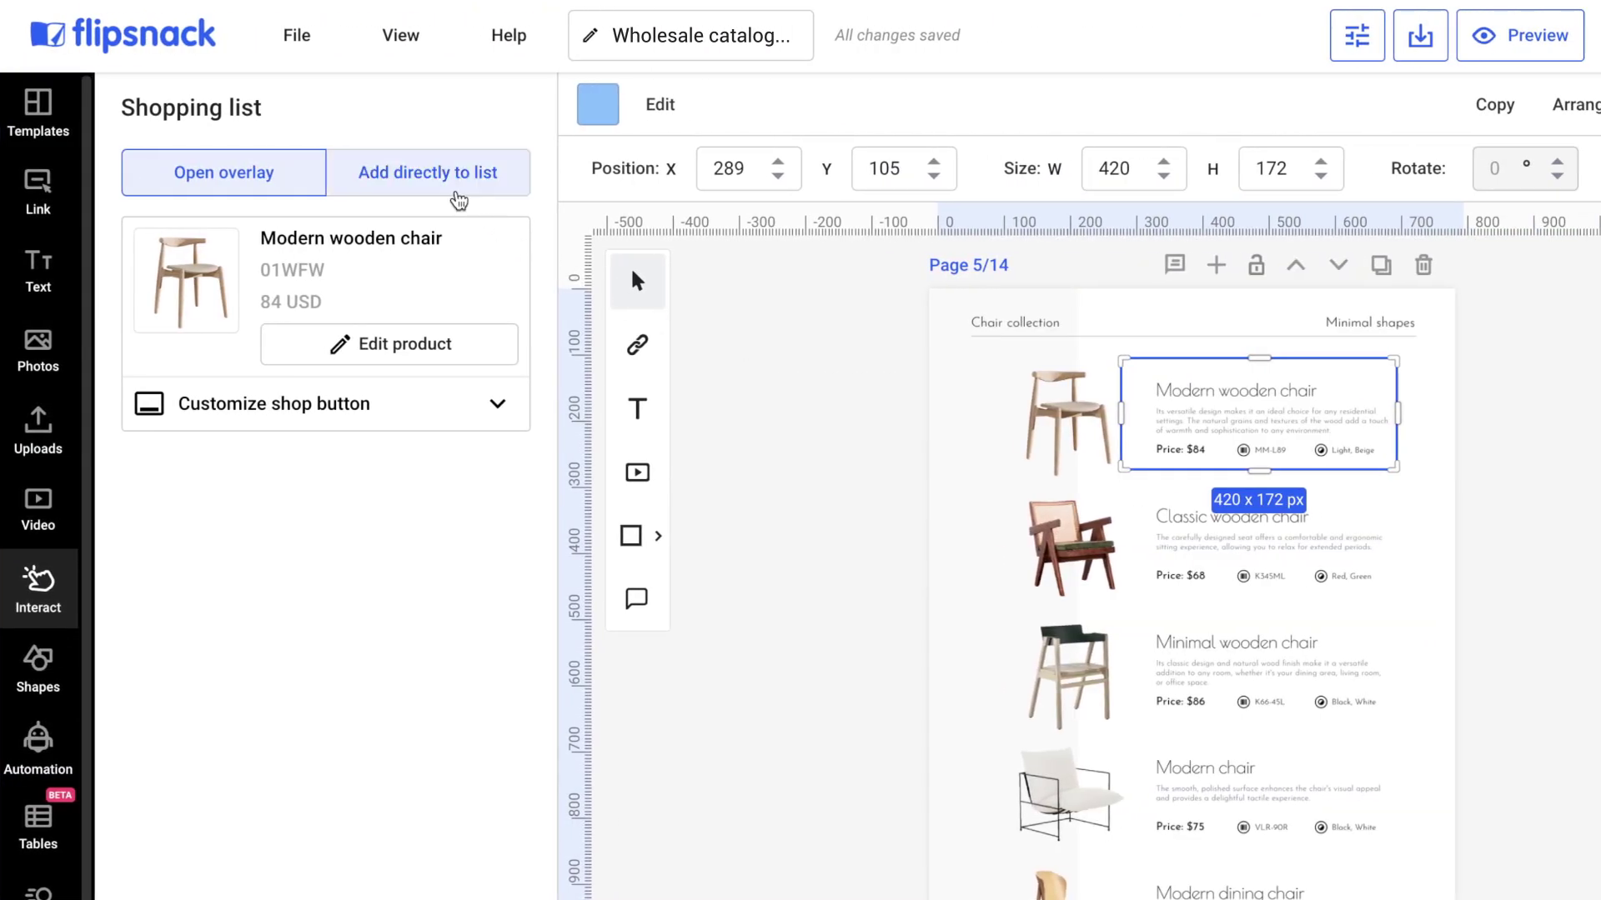
click(698, 190)
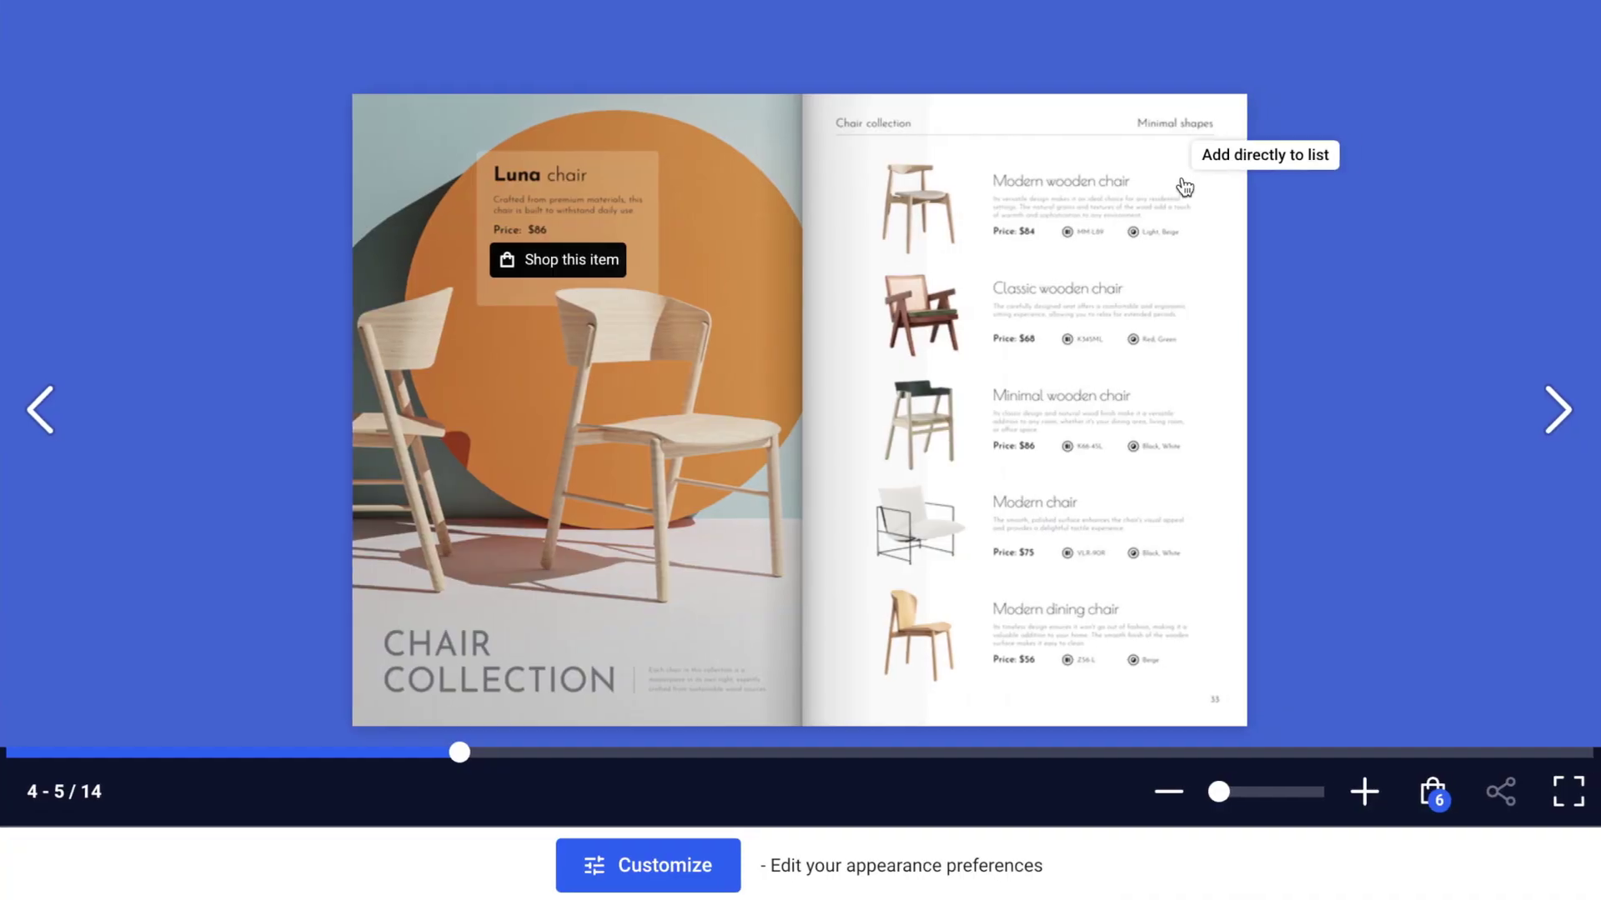
click(1148, 194)
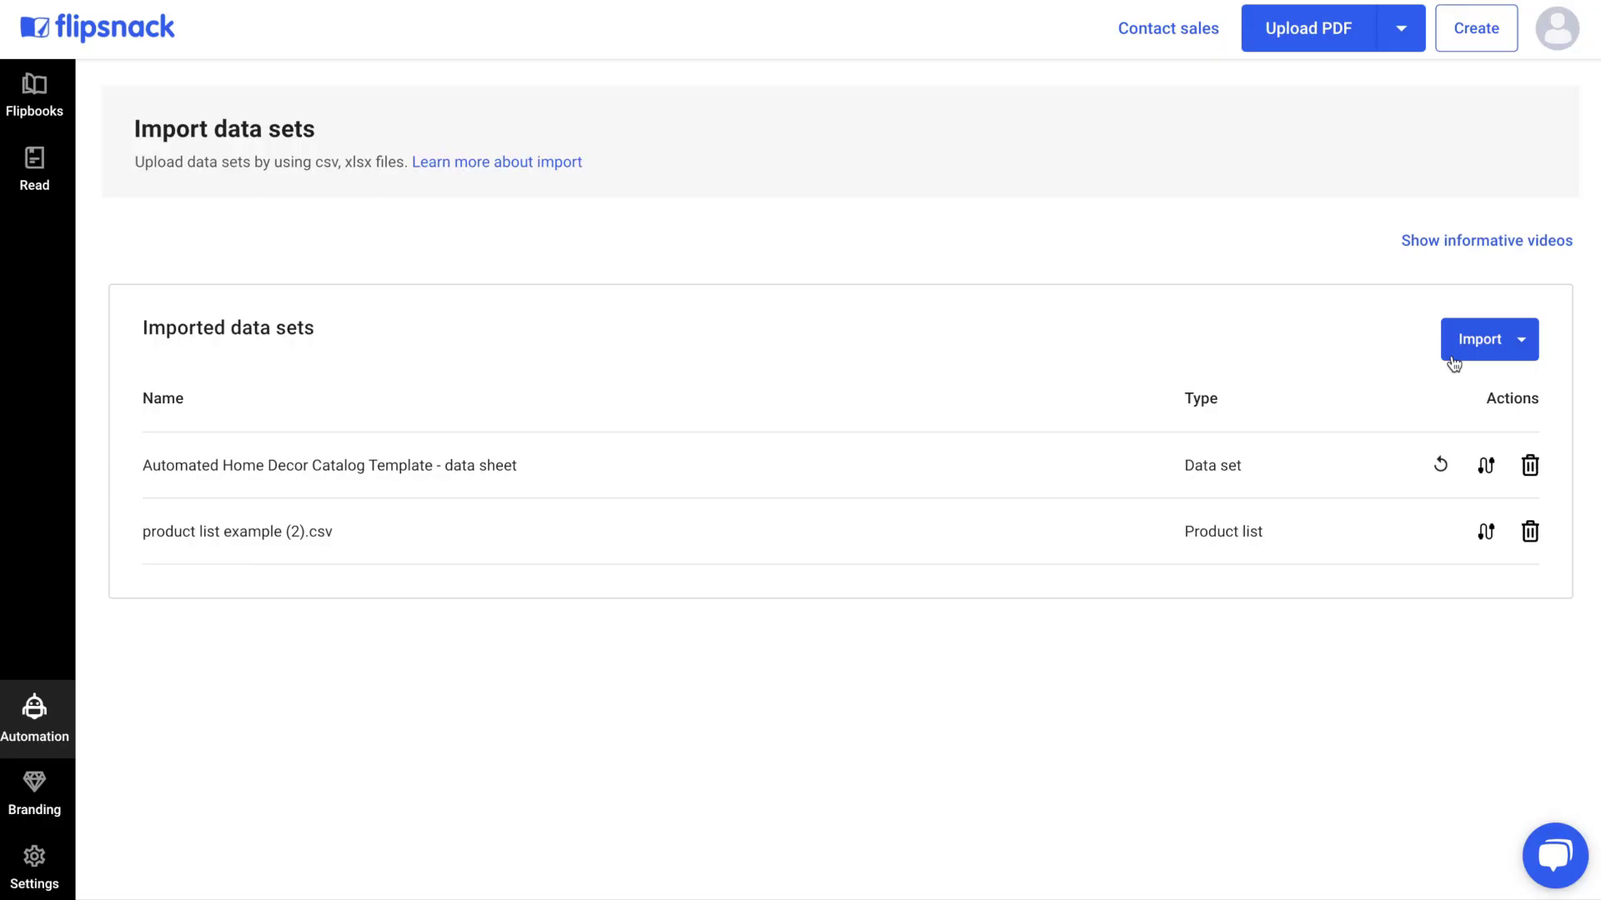
- Check the import data options, then place a feed product on the Enigma page and choose Black
click(1455, 296)
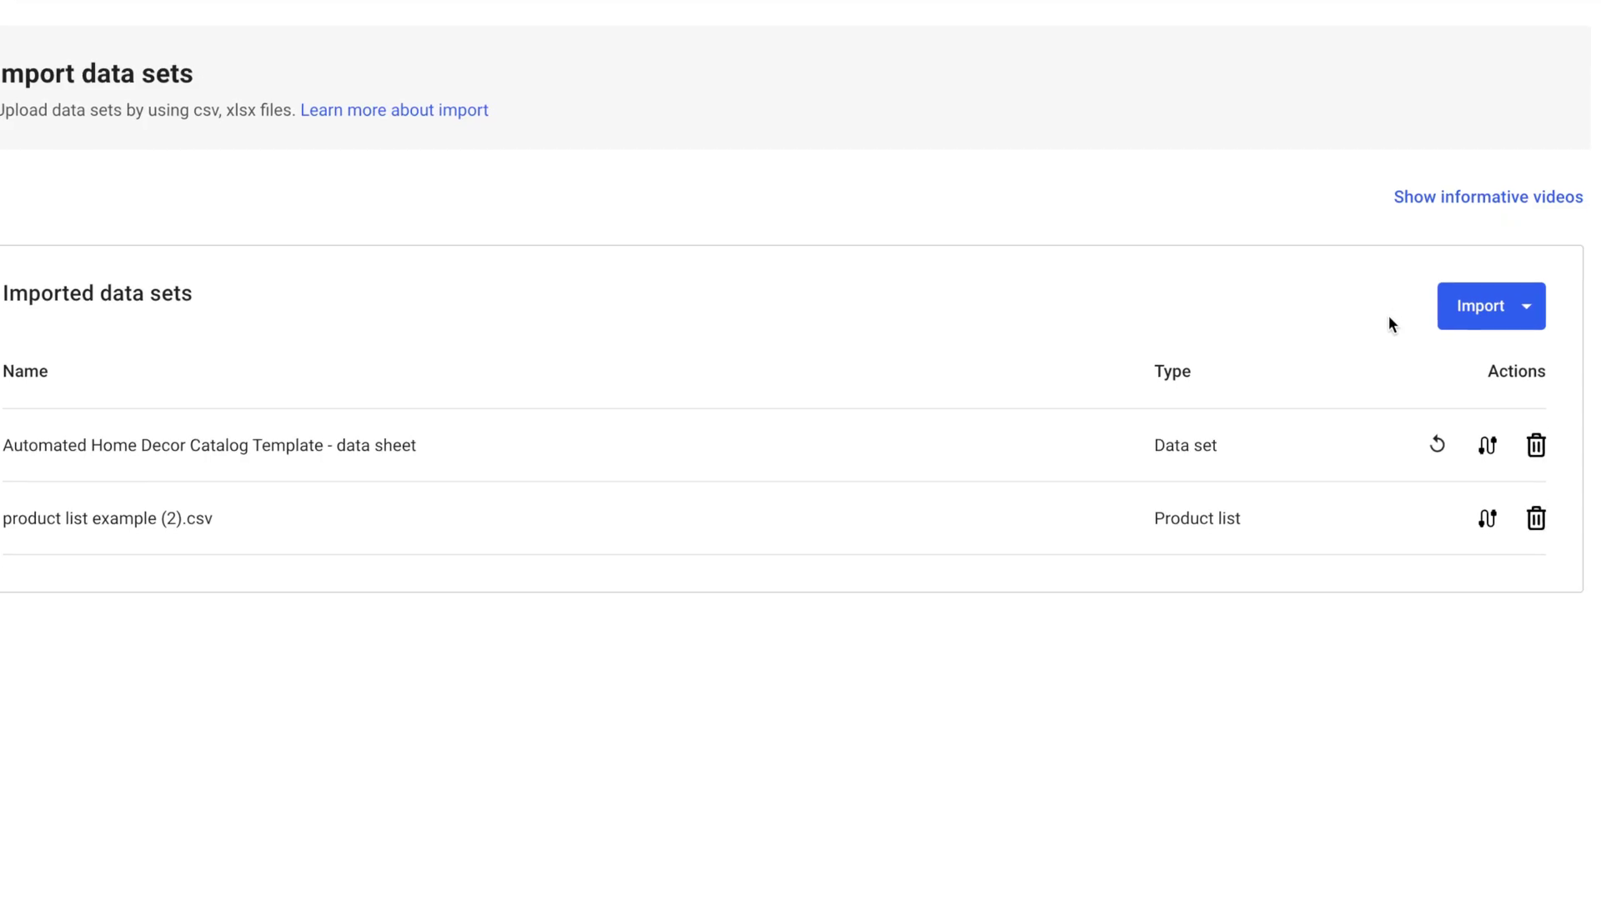
click(1445, 305)
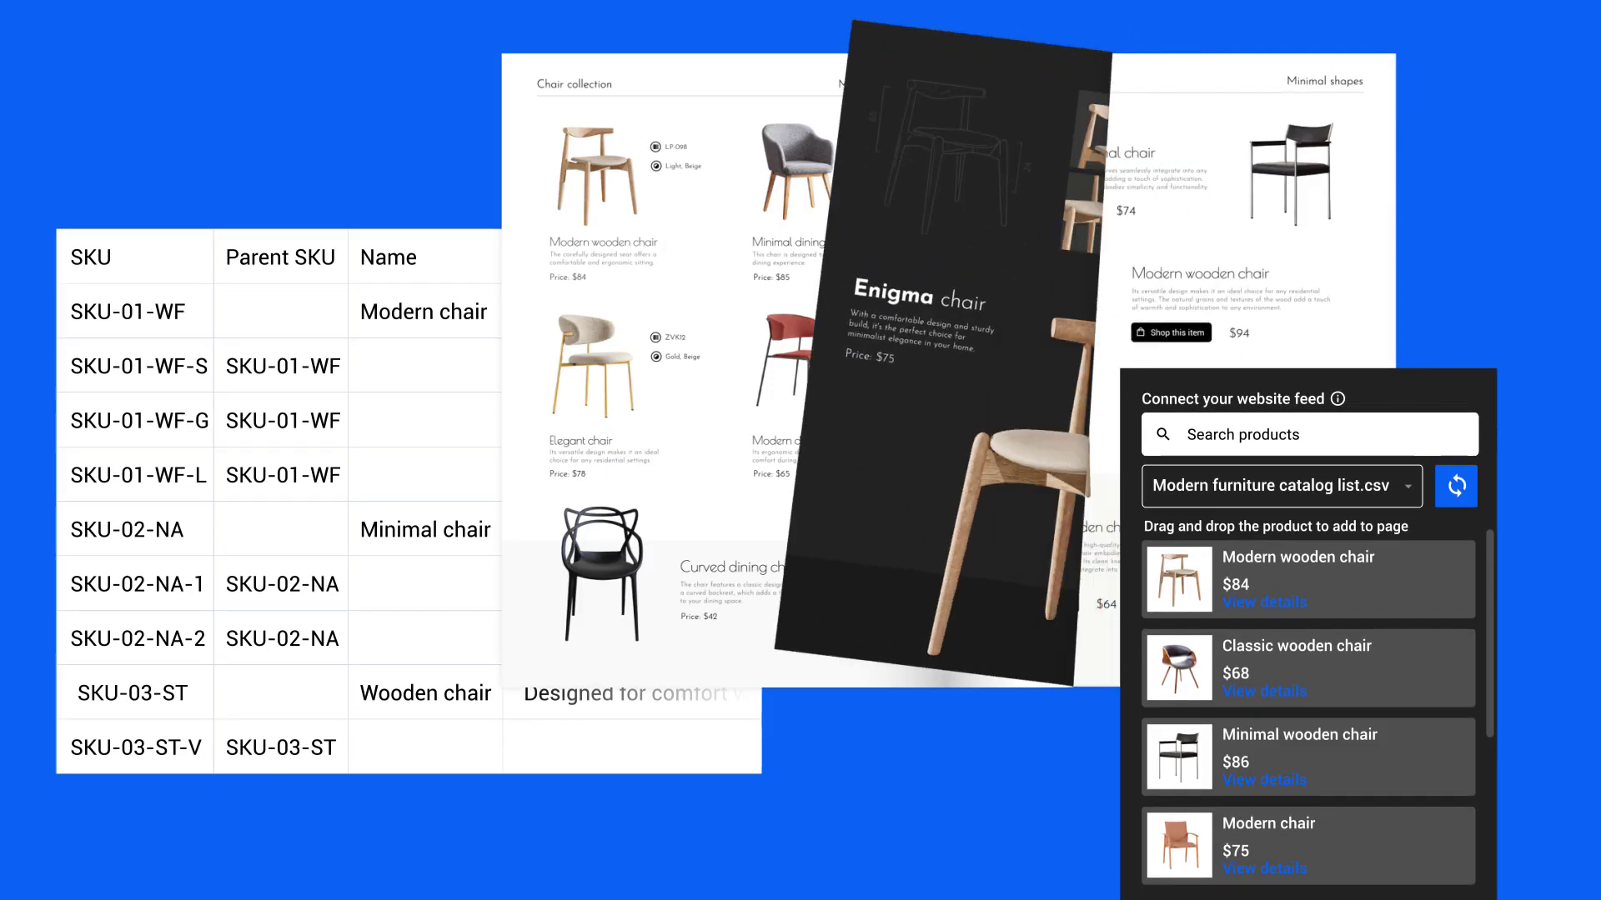
drag(1362, 608, 672, 448)
click(613, 430)
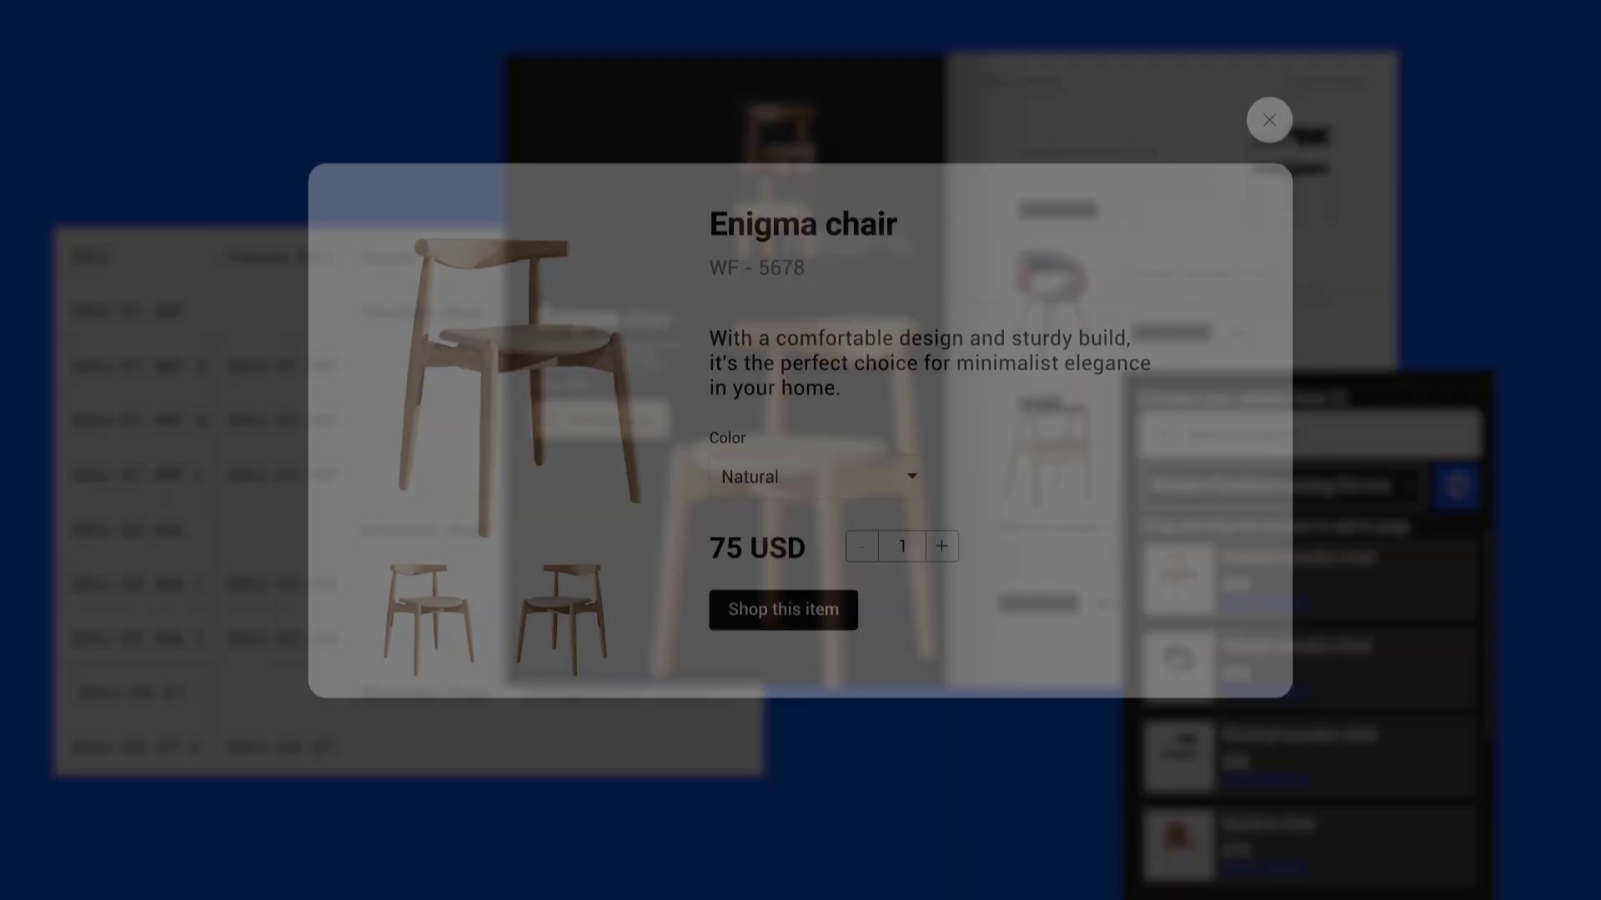
click(793, 524)
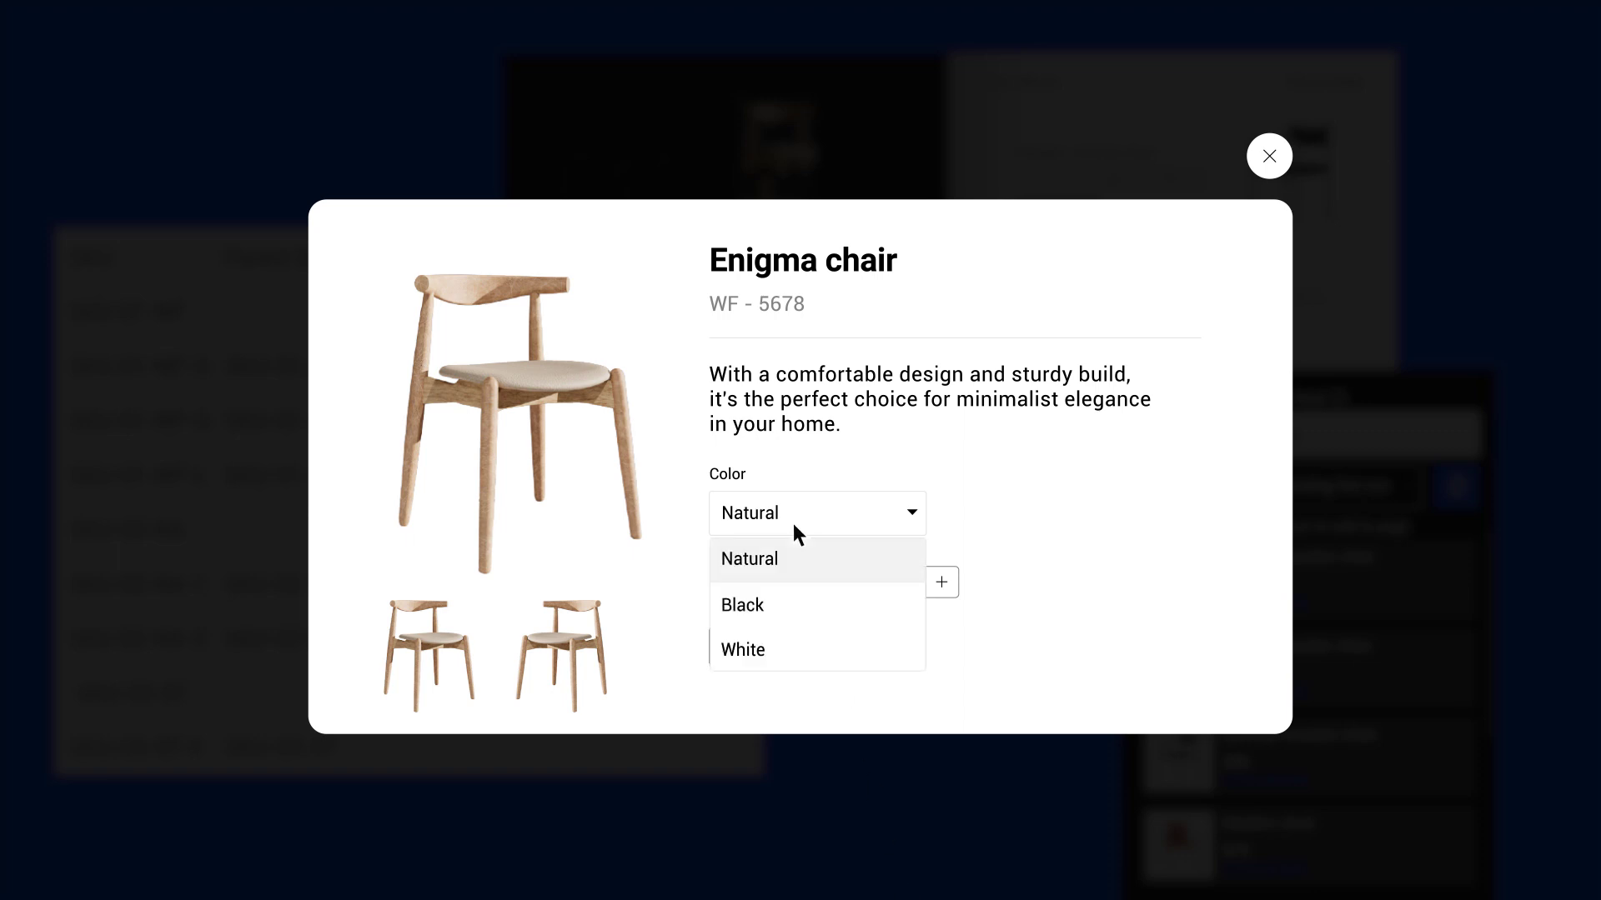
click(786, 606)
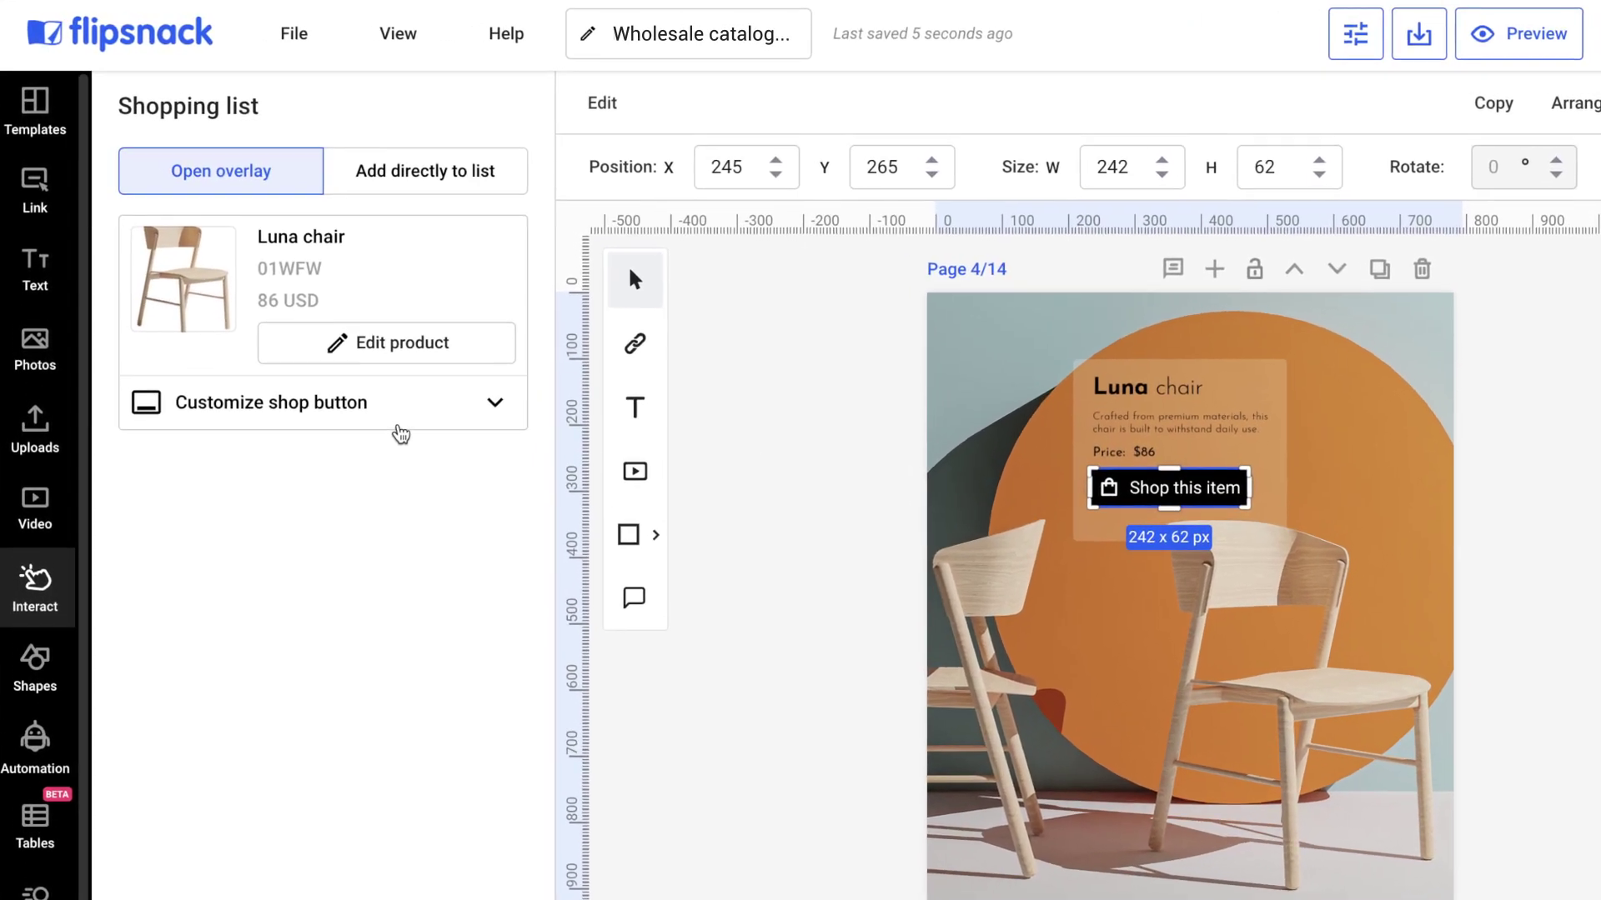
- Relabel the shop button 'Buy this item' and colour it #963206
click(344, 377)
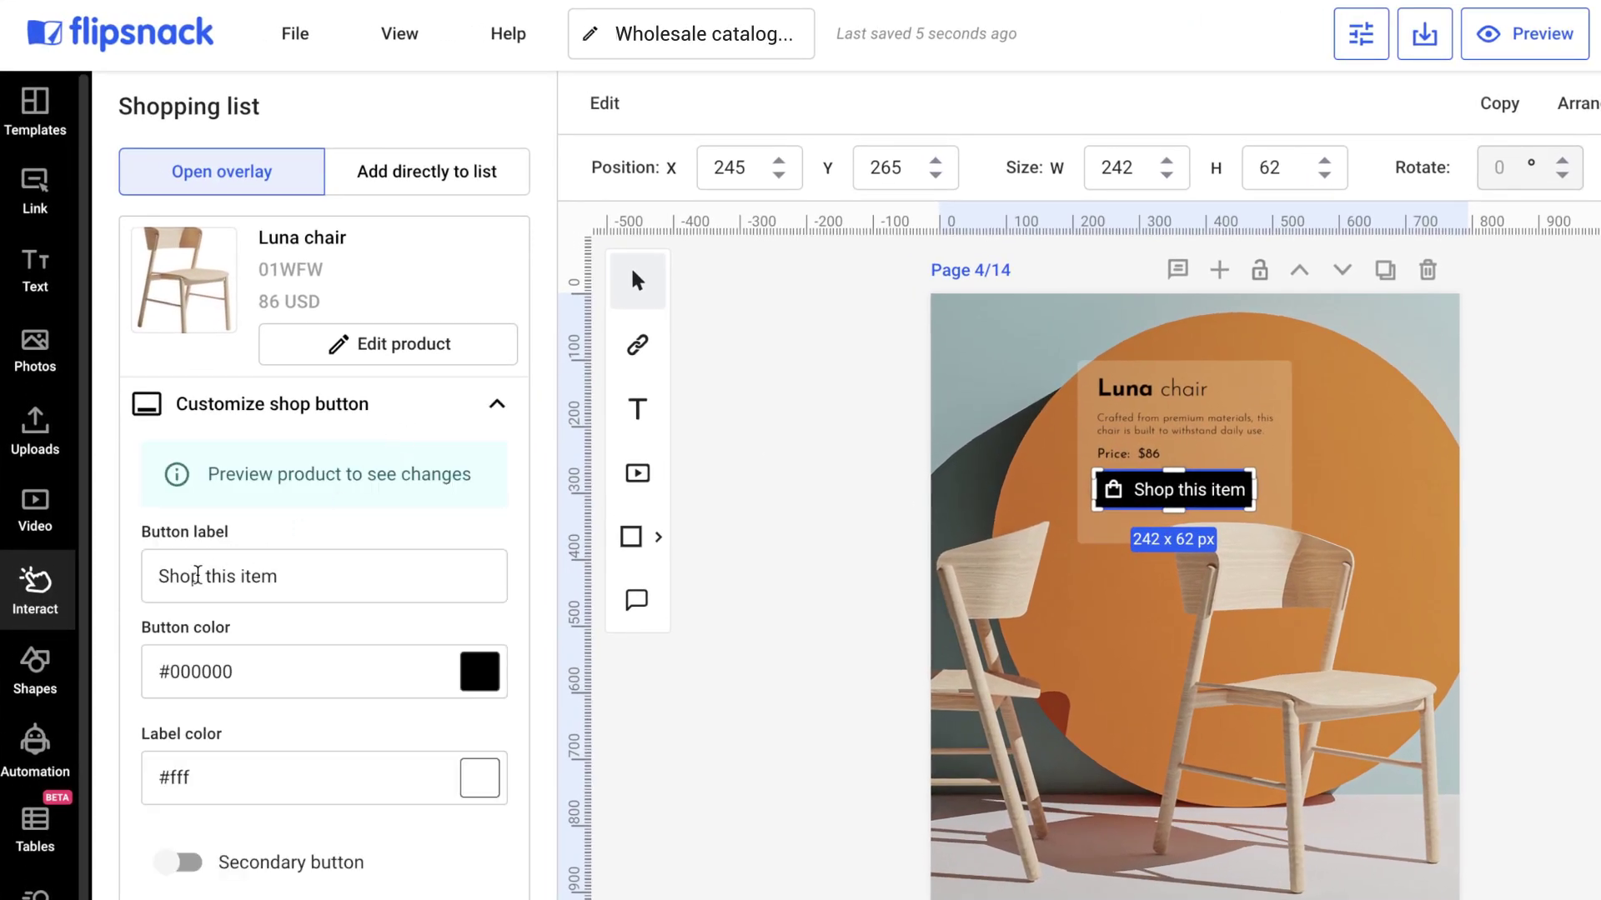
double_click(196, 576)
text(Buy)
click(475, 679)
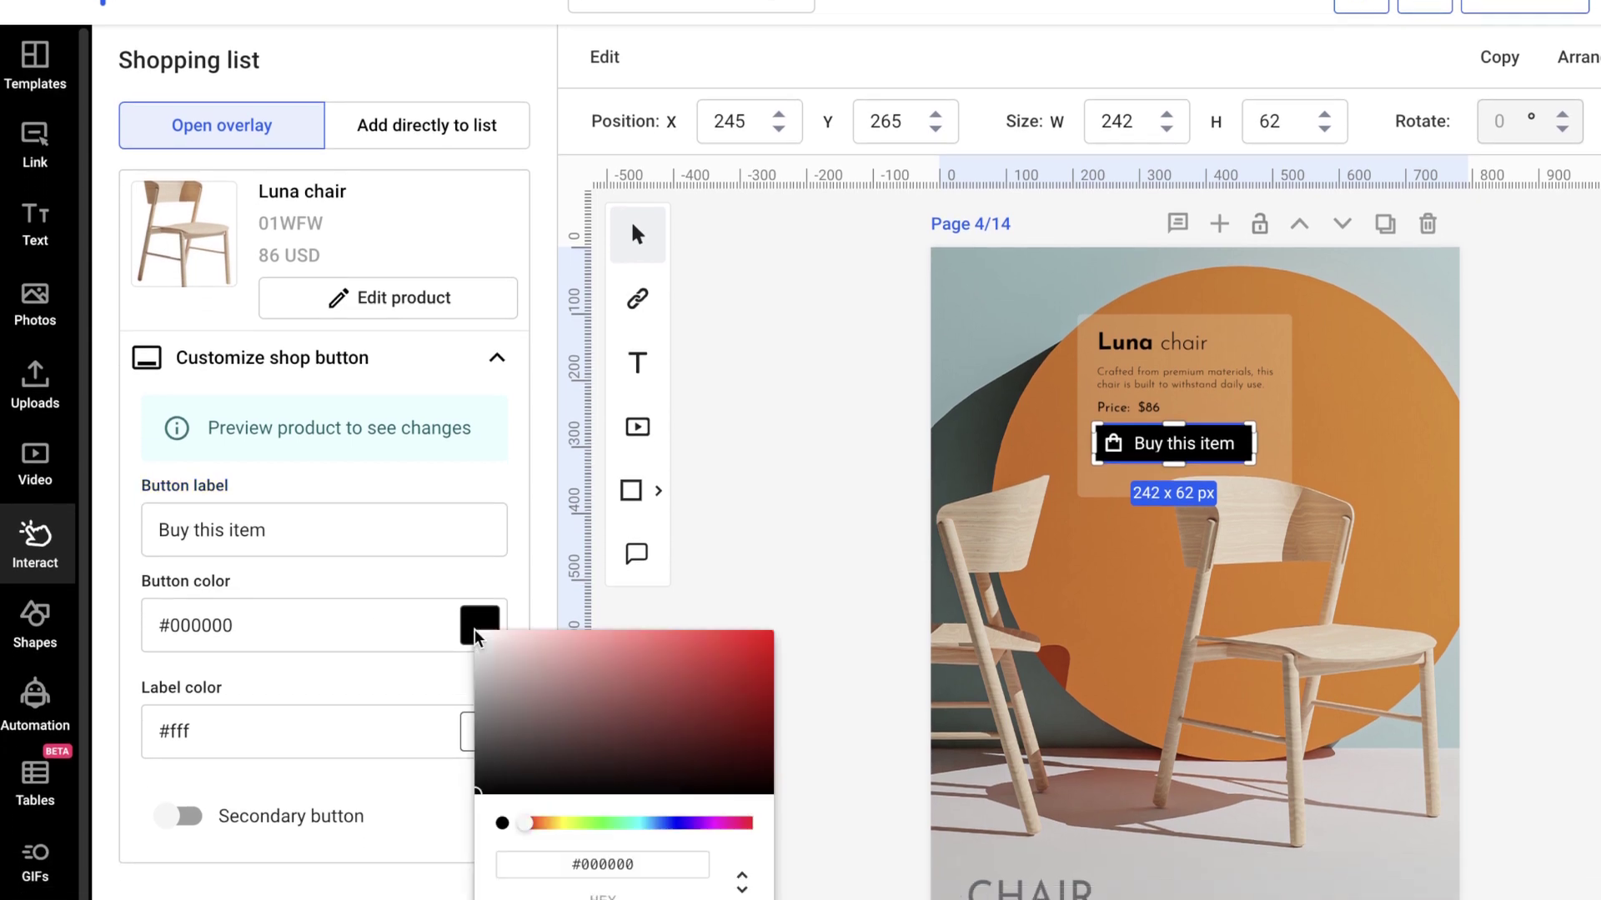
drag(661, 869, 582, 863)
text(#963206)
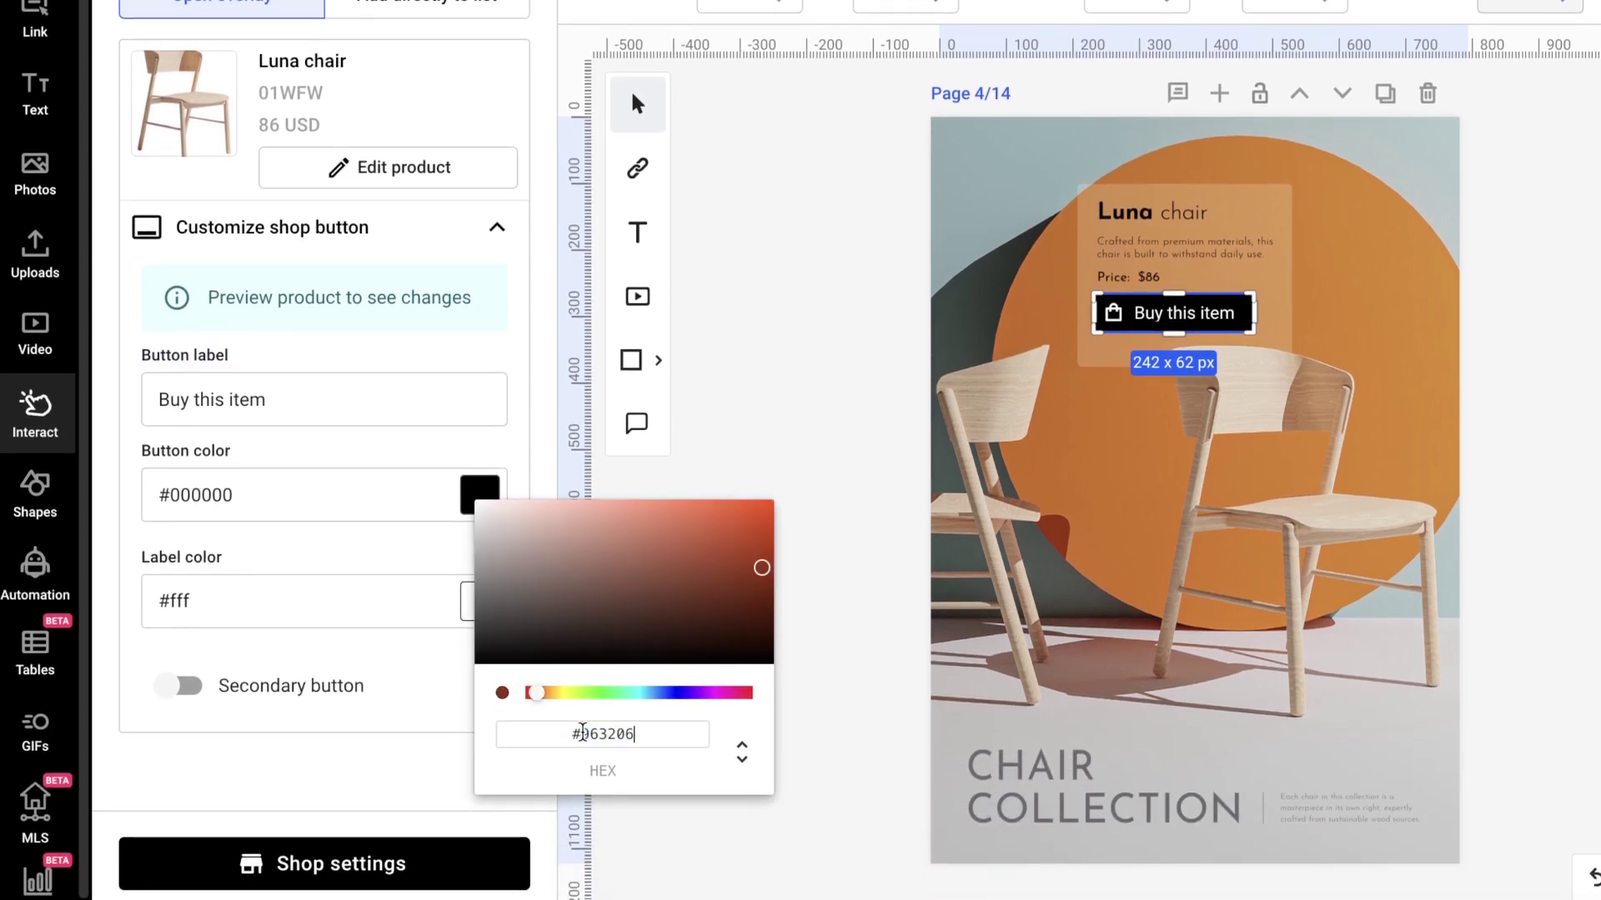
click(843, 581)
click(178, 687)
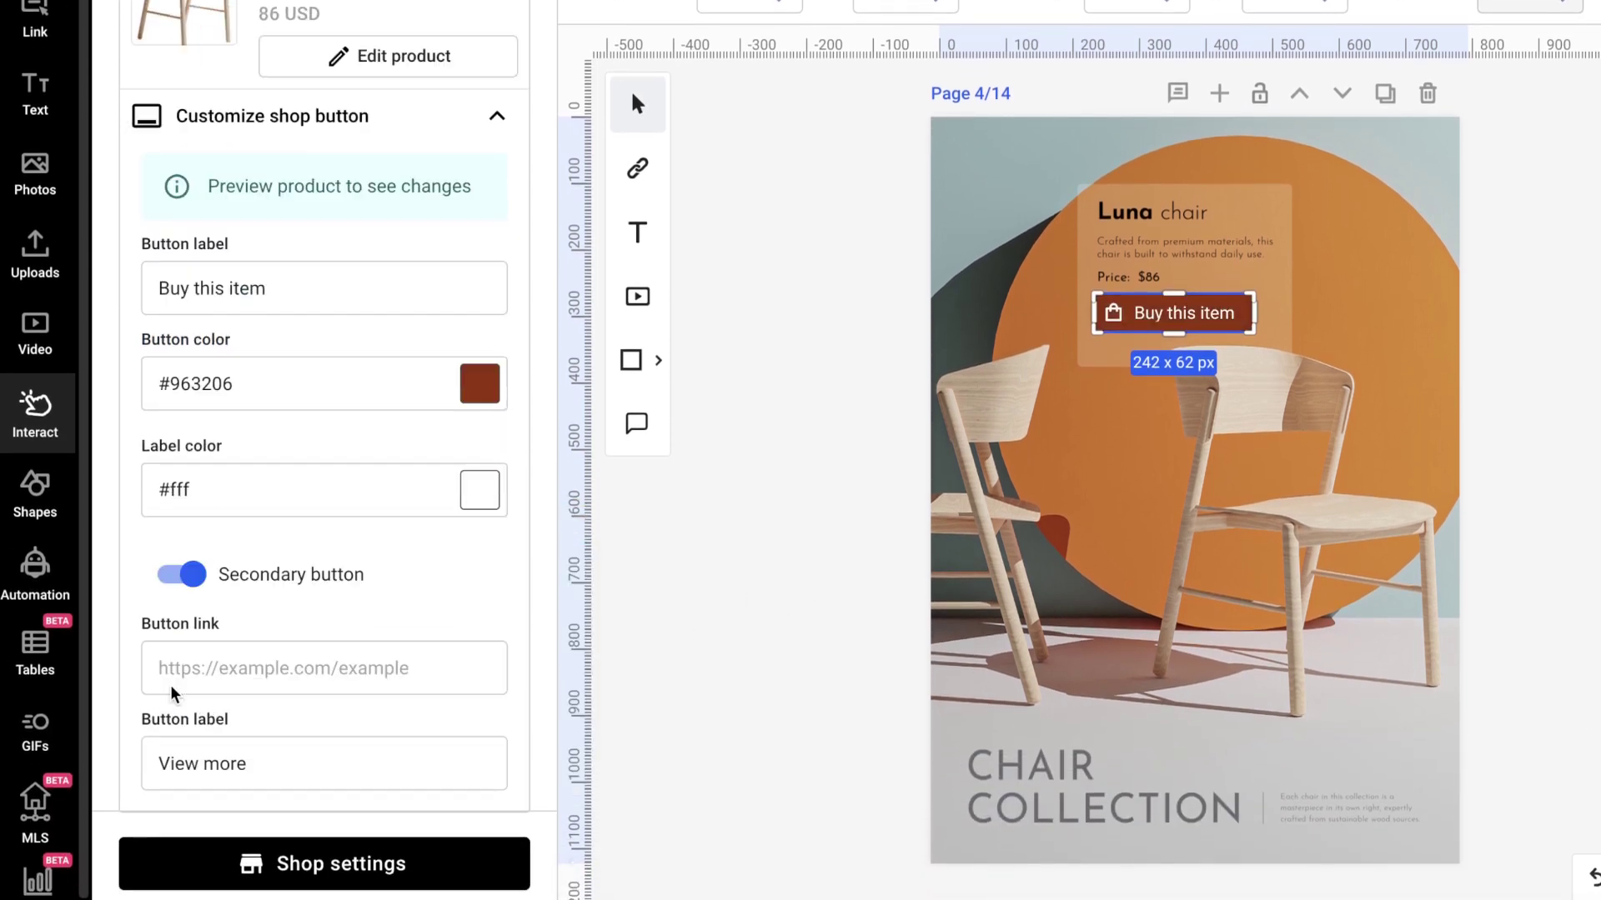
click(160, 664)
text(https://www.epicfurnishings.com)
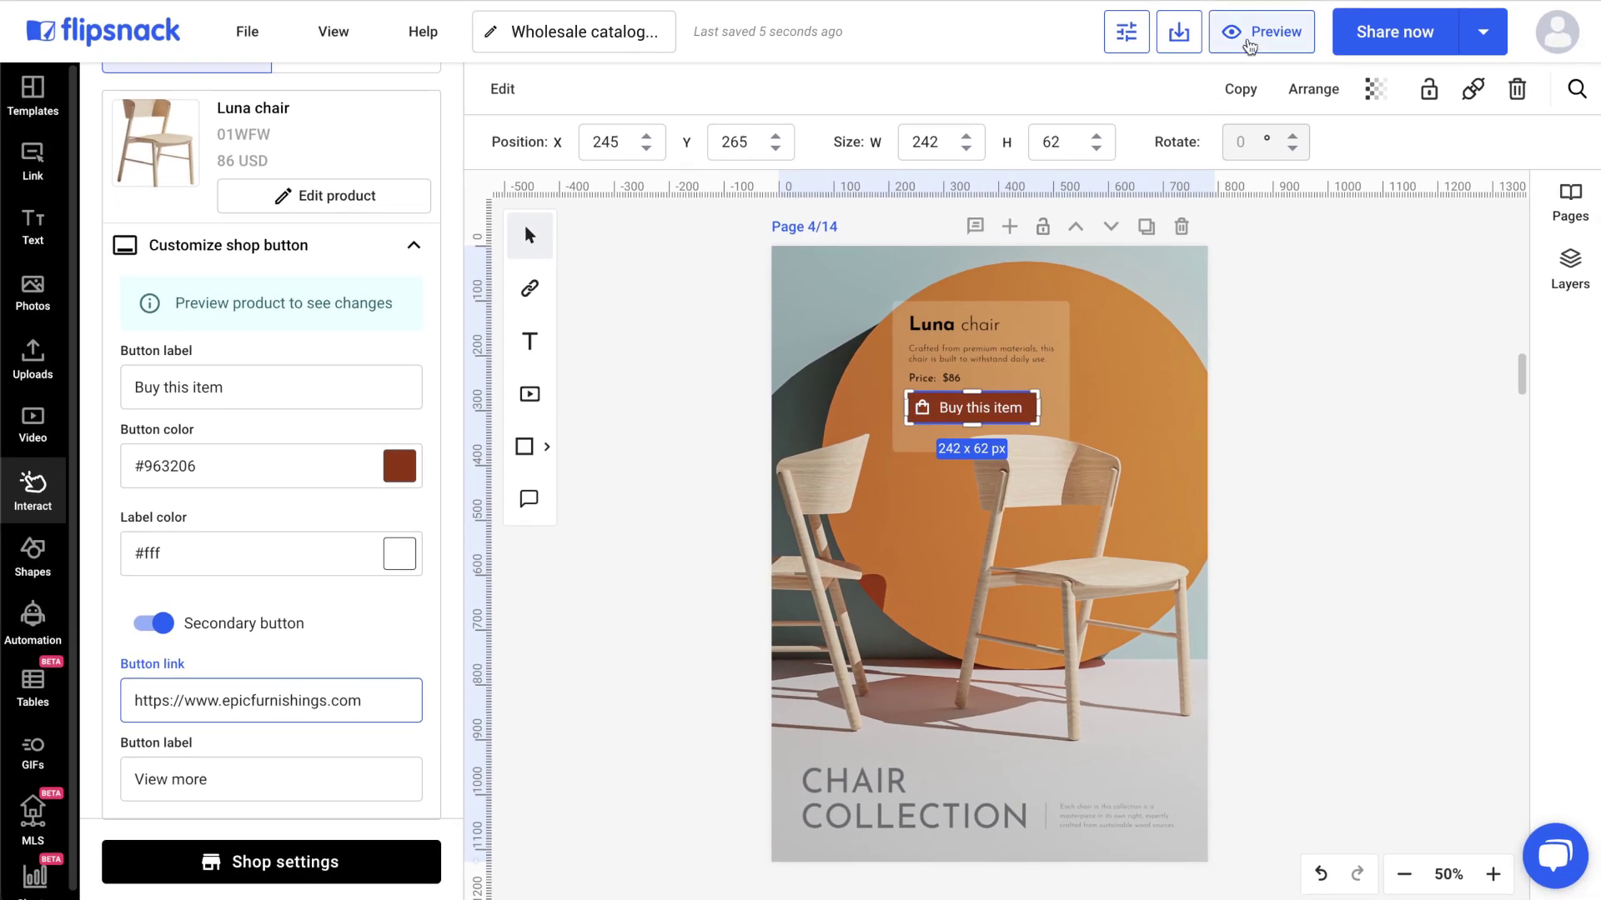
click(1260, 32)
click(603, 262)
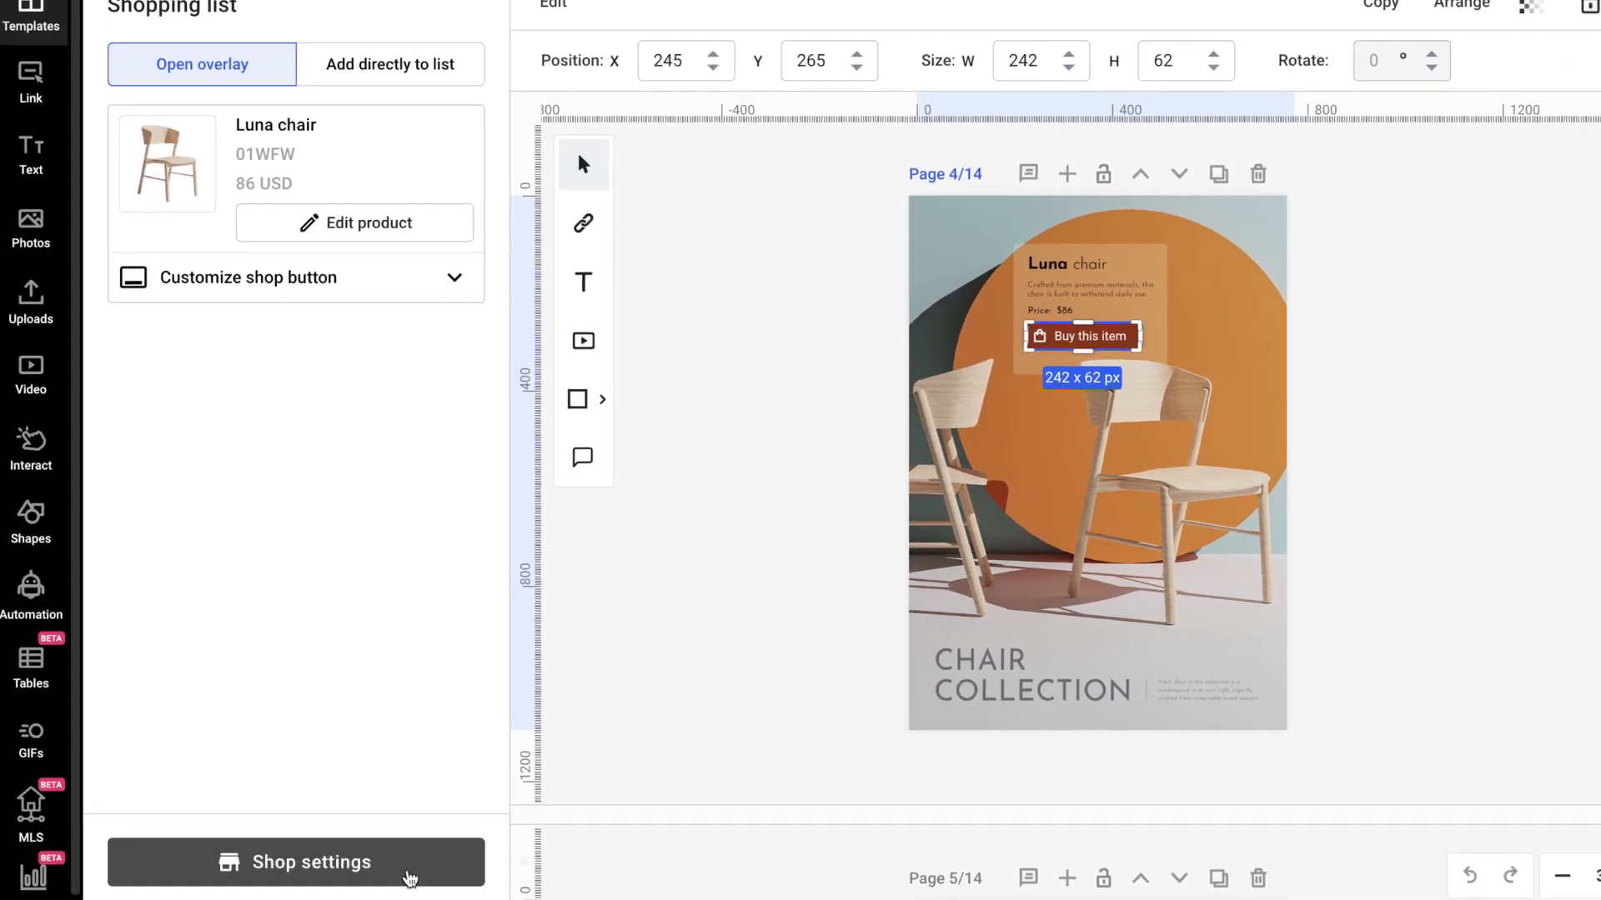
- Upload Logo.png as the PDF order list logo in the shop's Order options
click(462, 874)
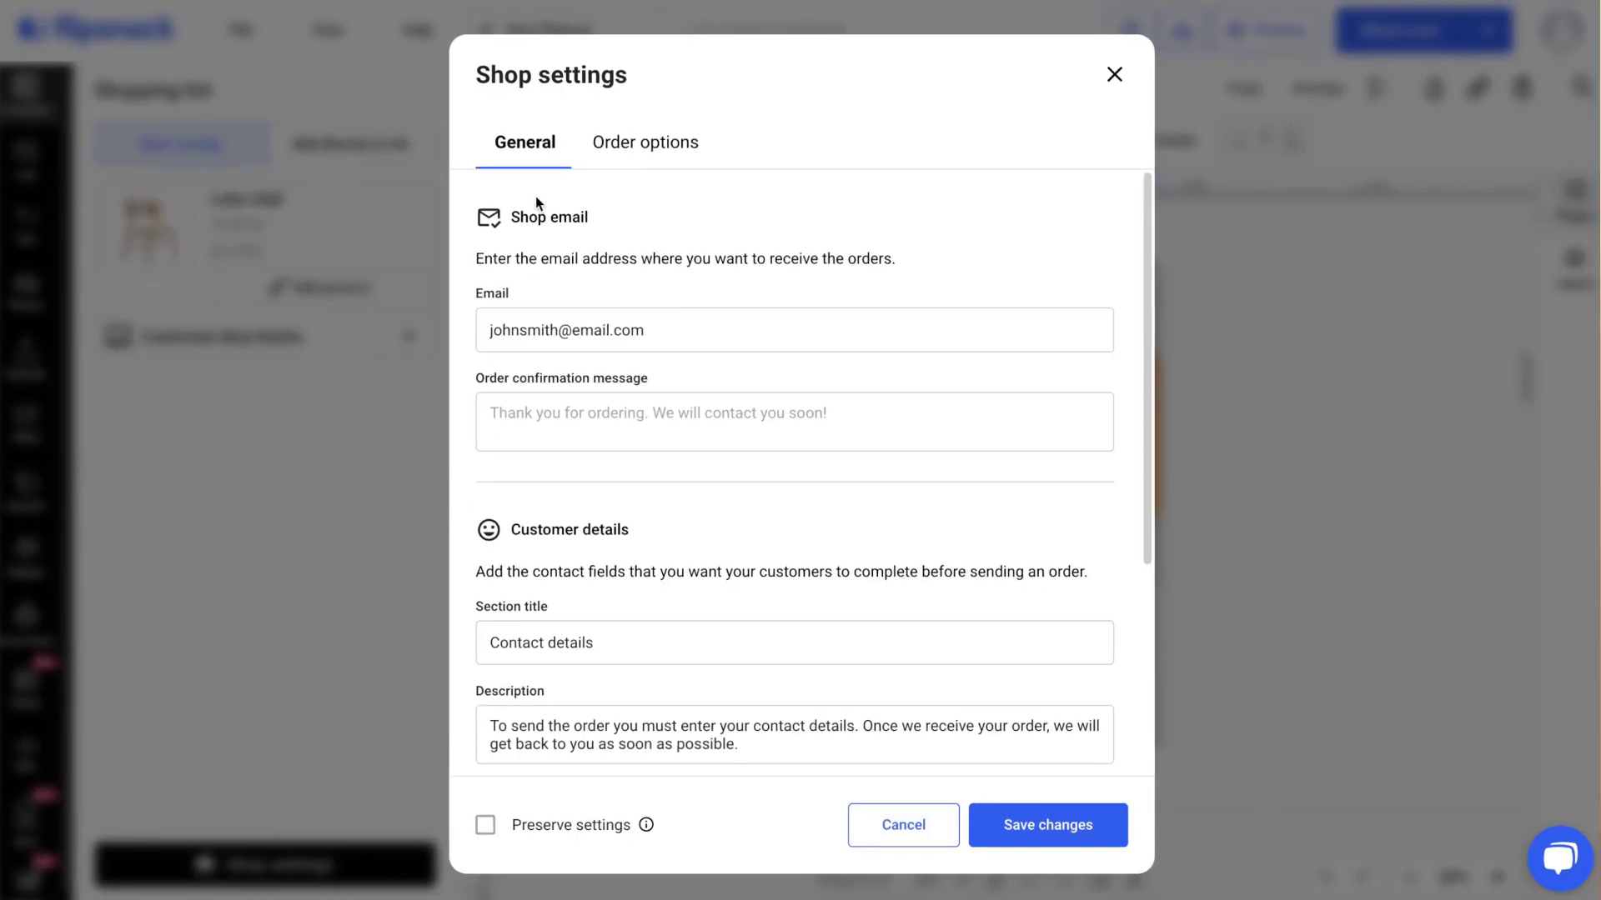
click(639, 148)
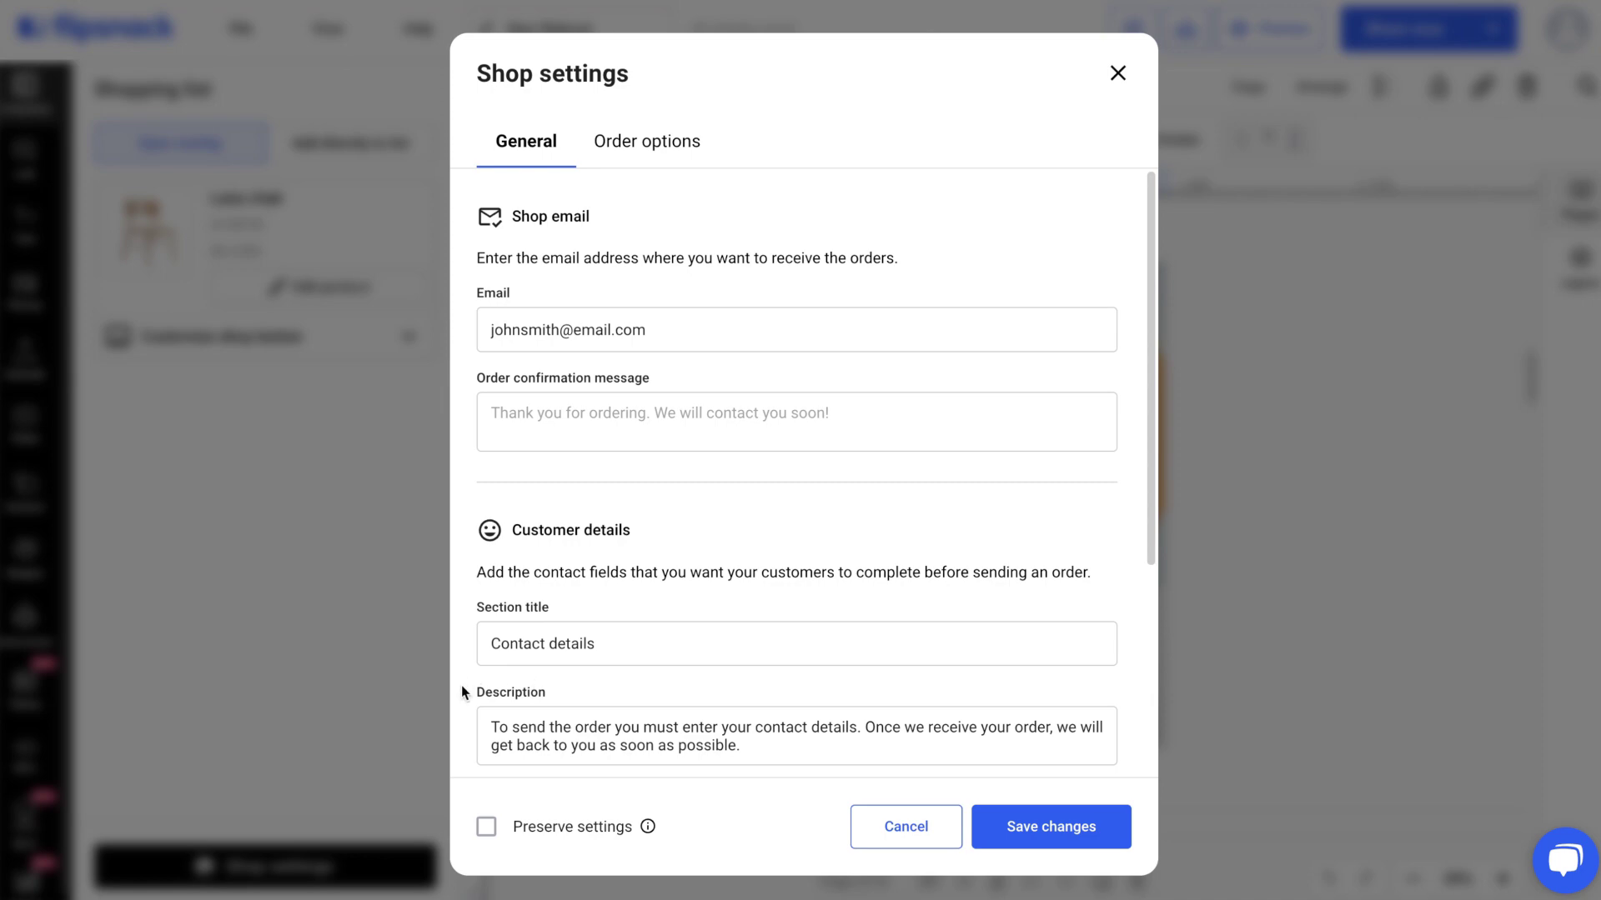
click(626, 151)
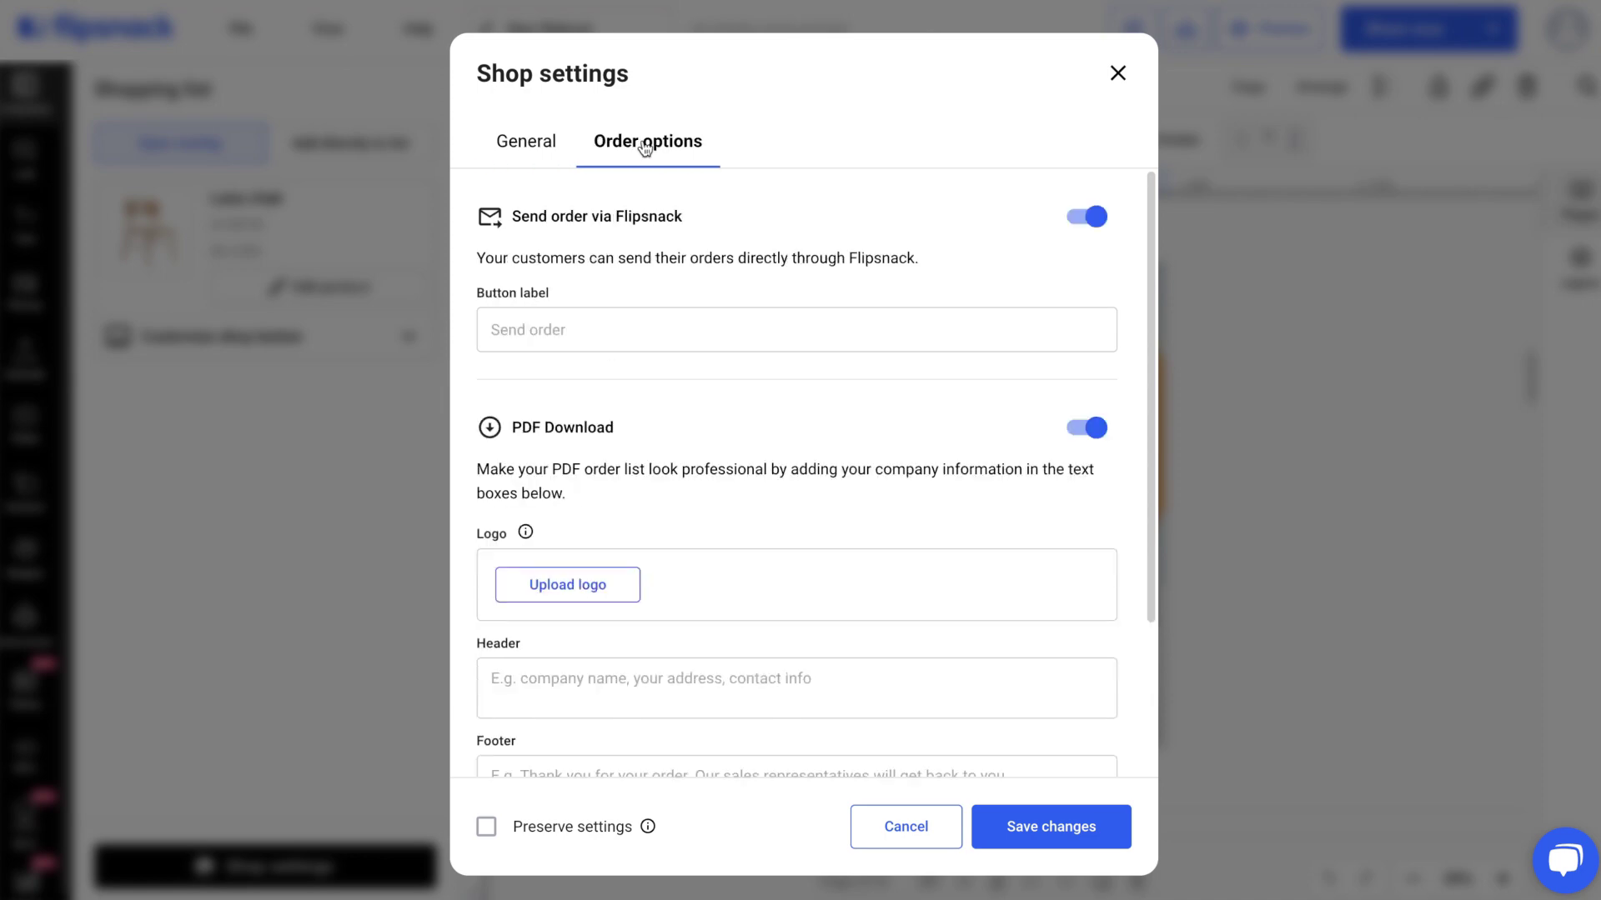
click(599, 583)
click(608, 350)
click(1147, 604)
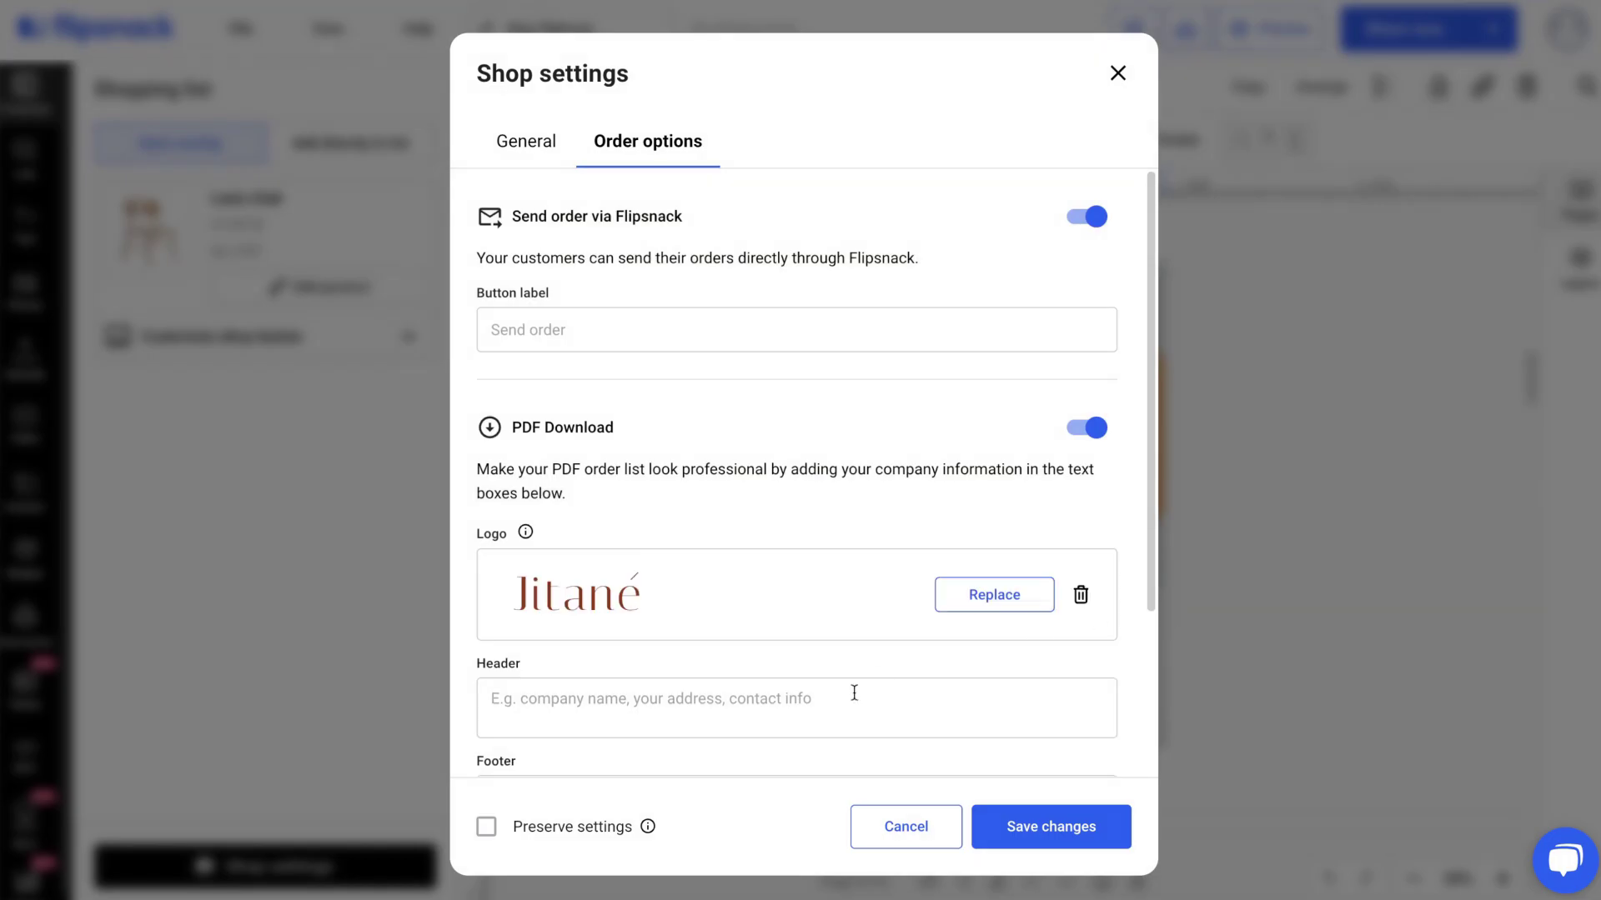
- Paste the PDF order header, publish the catalog as Public, and open the Luna chair popup
click(852, 692)
text(List generated from Furniture - wholesale catalog created by Jitane furniture at 2023-12-15 / 12:56 PM)
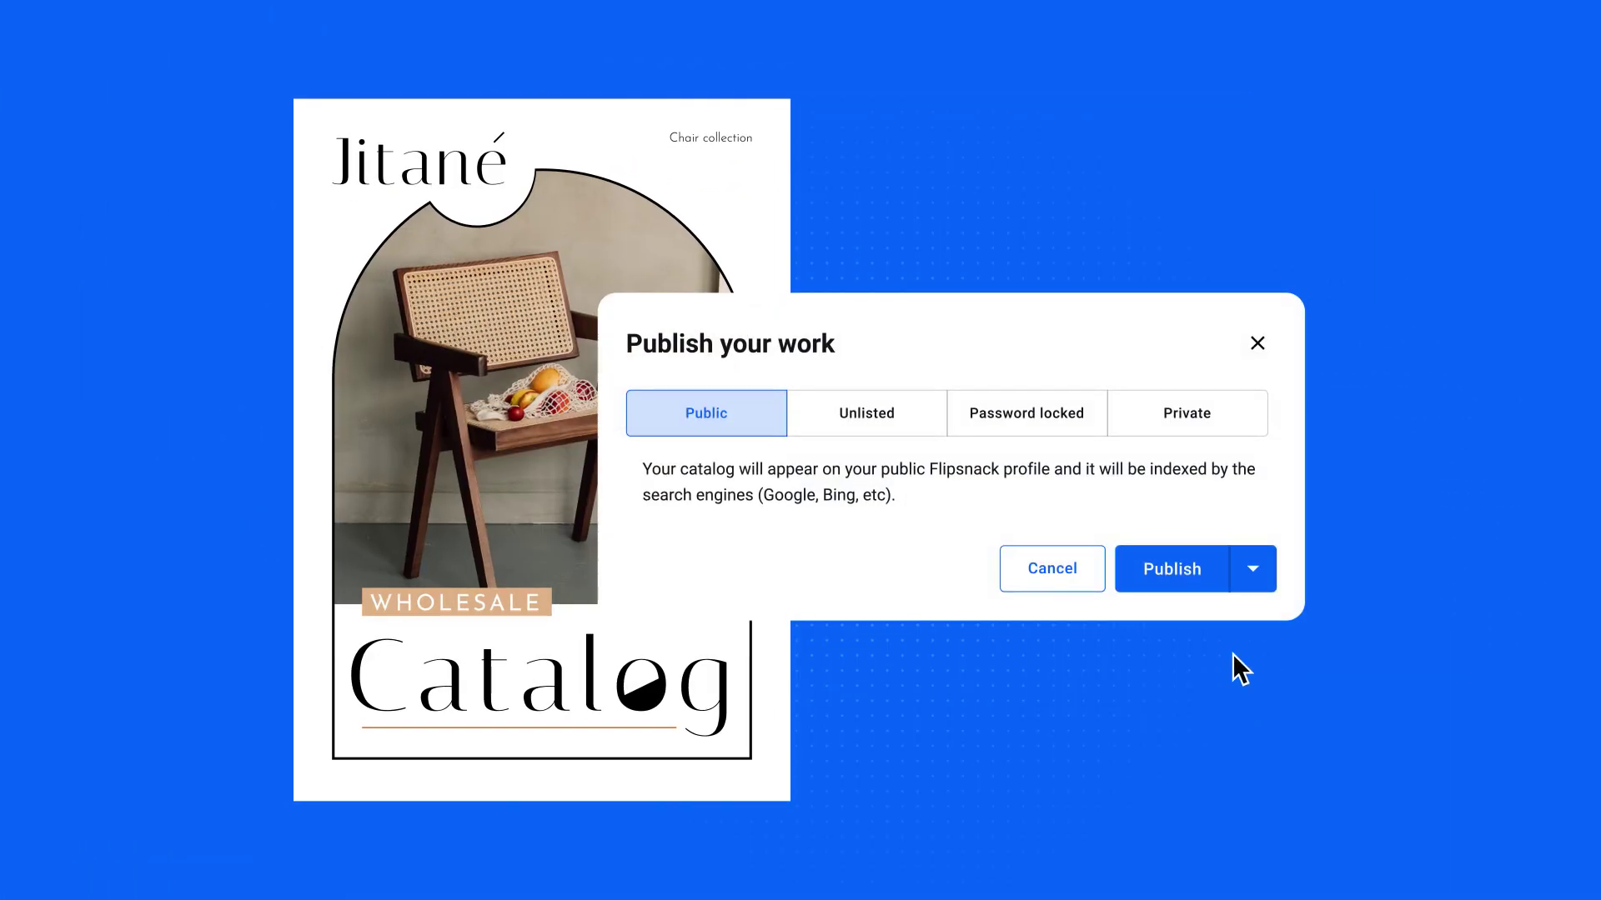
click(1200, 582)
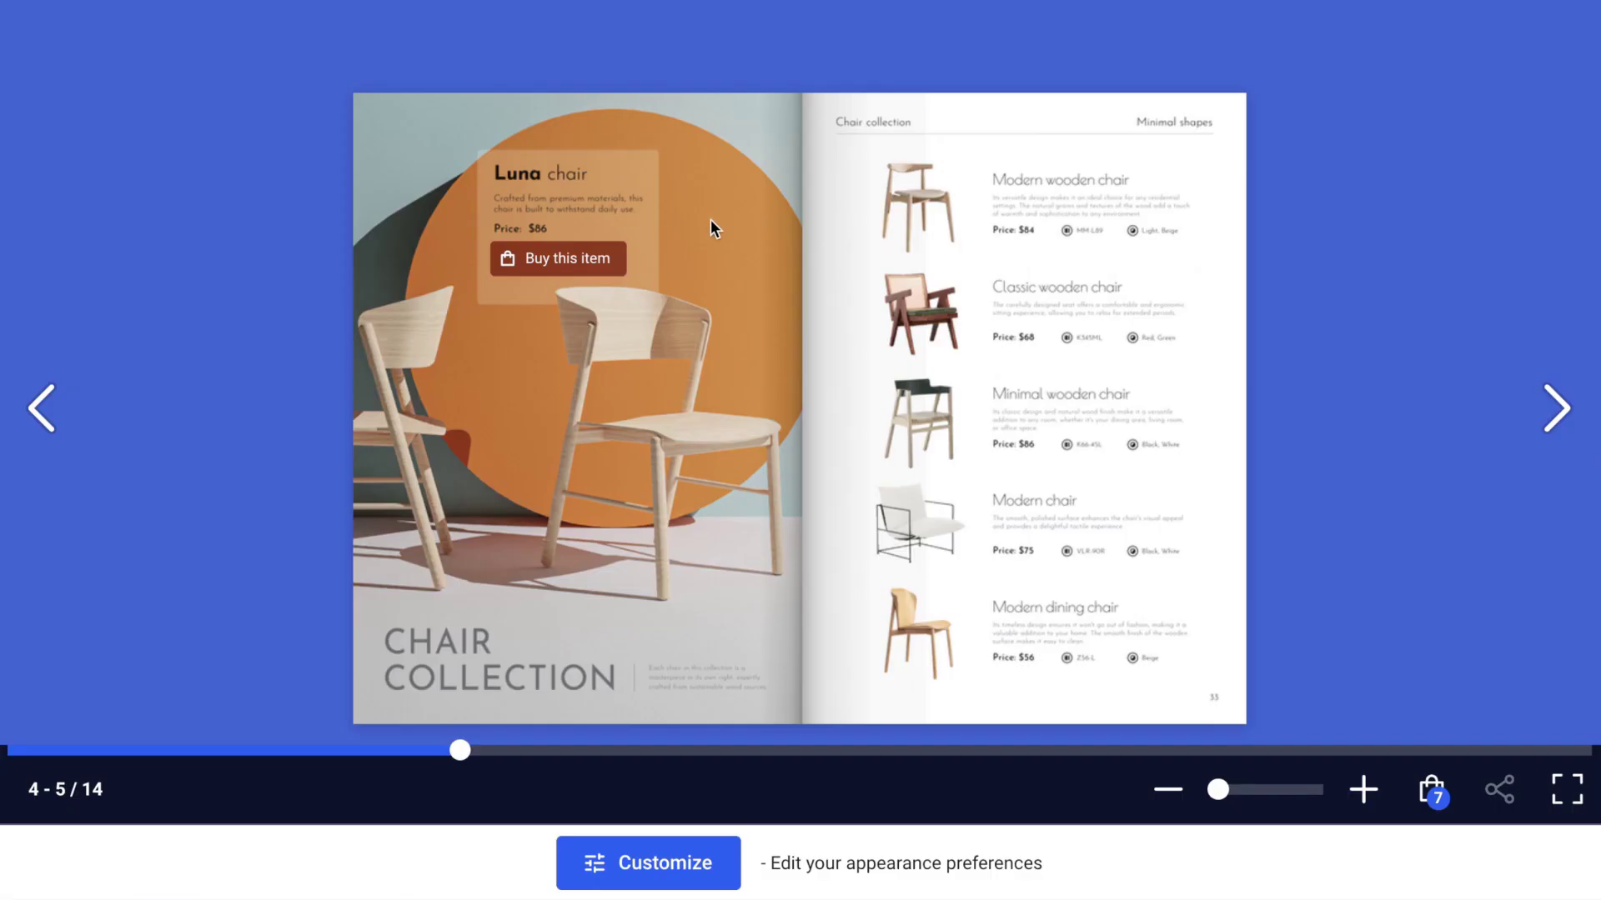
click(600, 259)
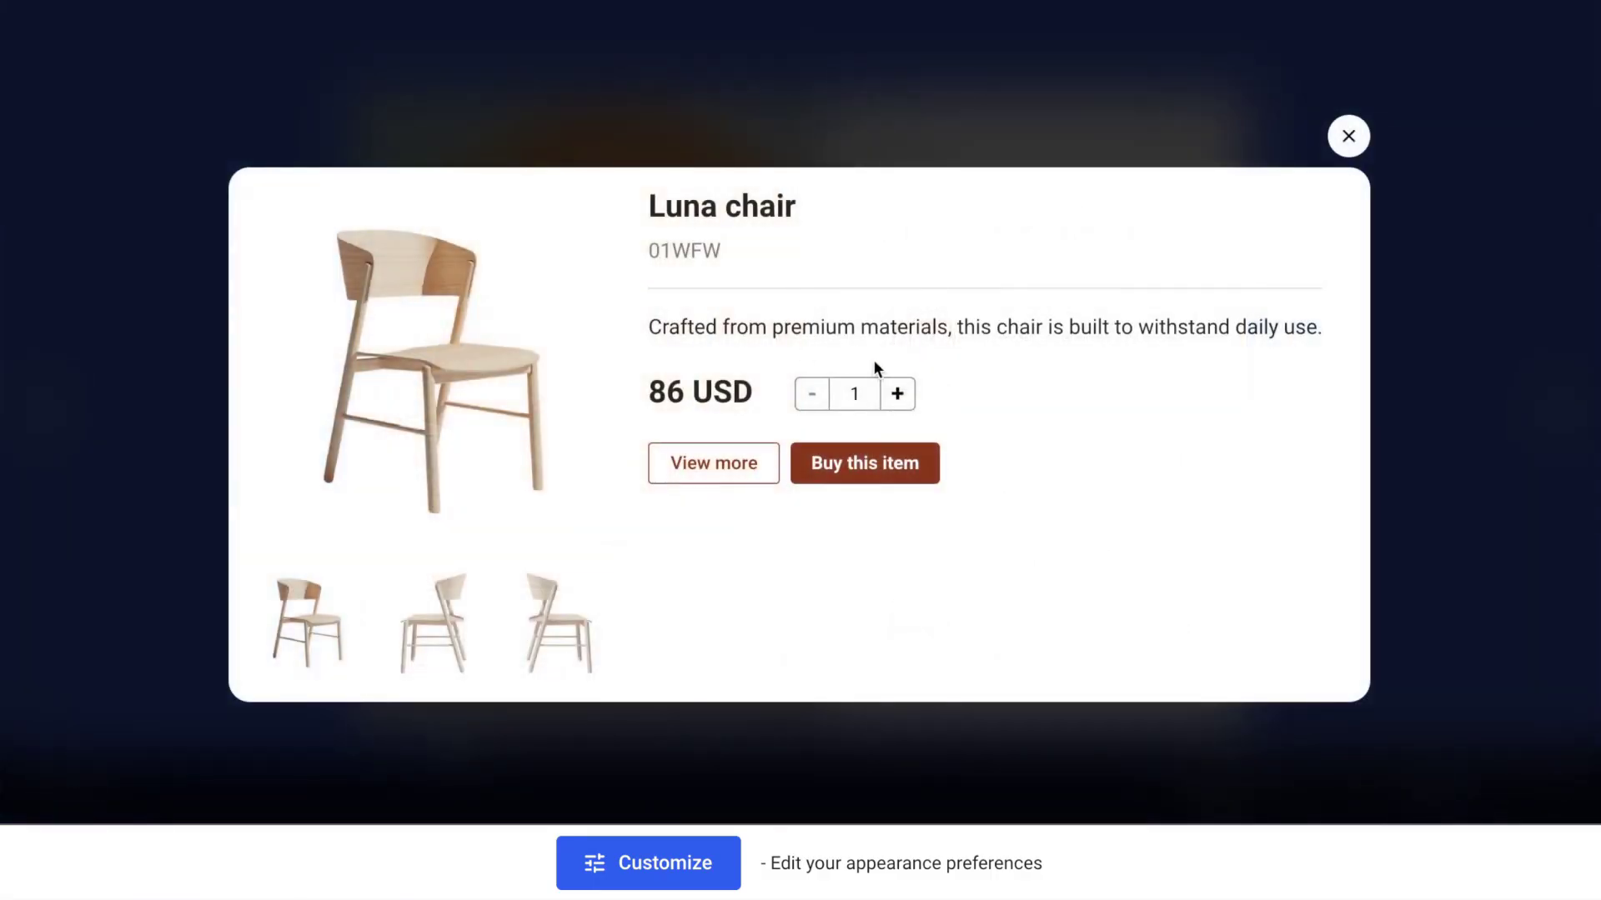
- Add 12 Luna chairs plus the modern wooden, classic, minimal and dining chairs to the list
click(900, 394)
click(882, 453)
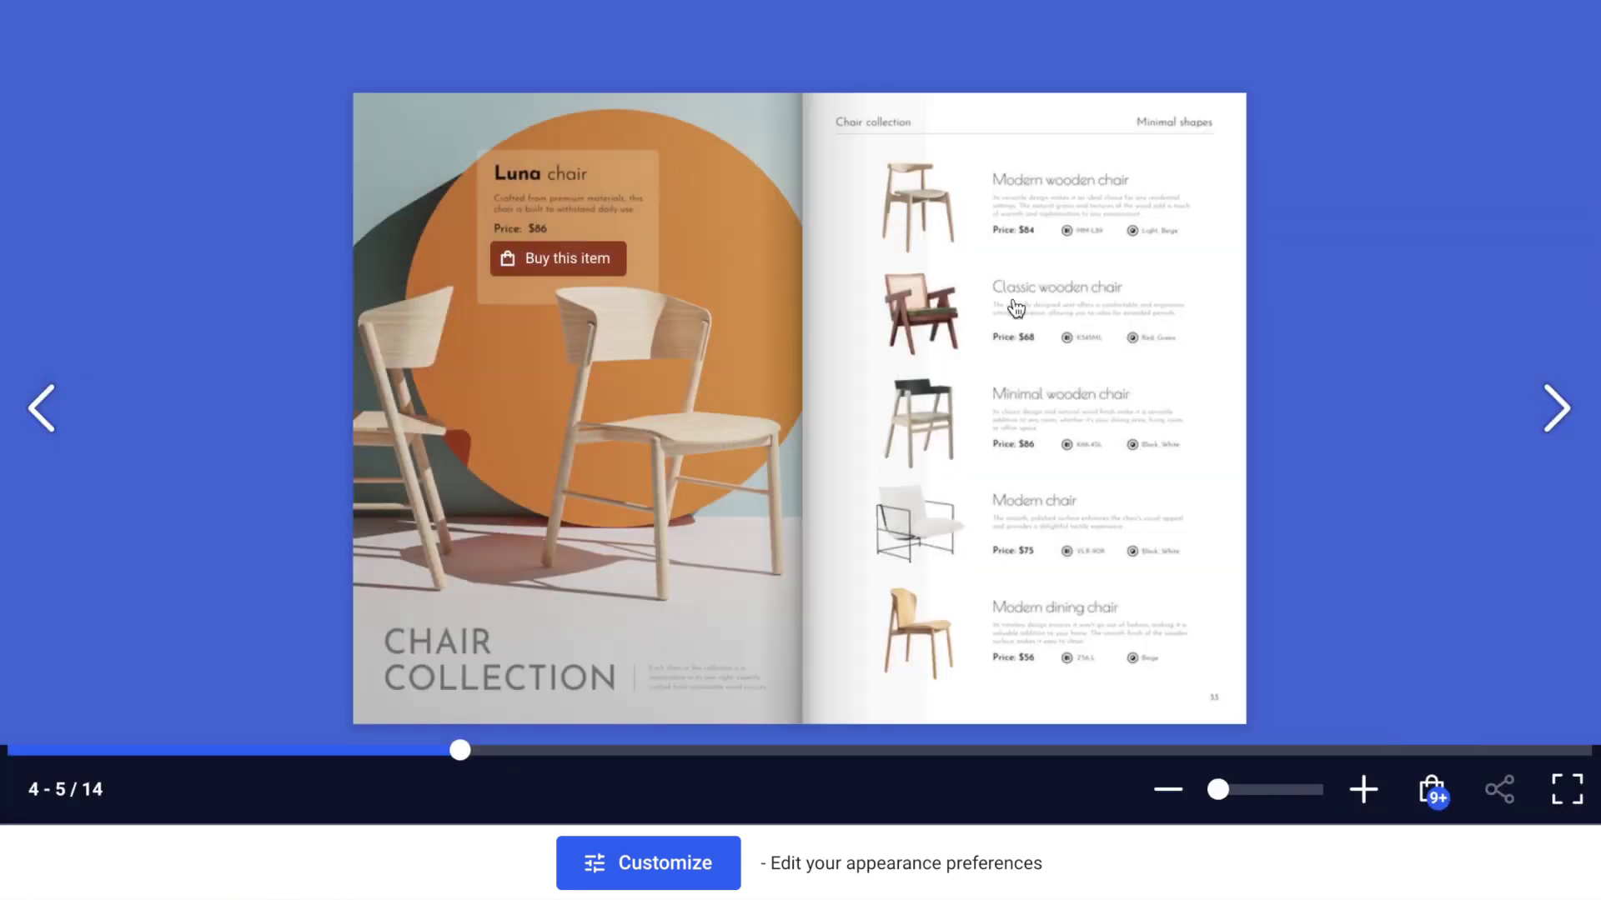
click(1129, 208)
click(1119, 324)
click(1124, 437)
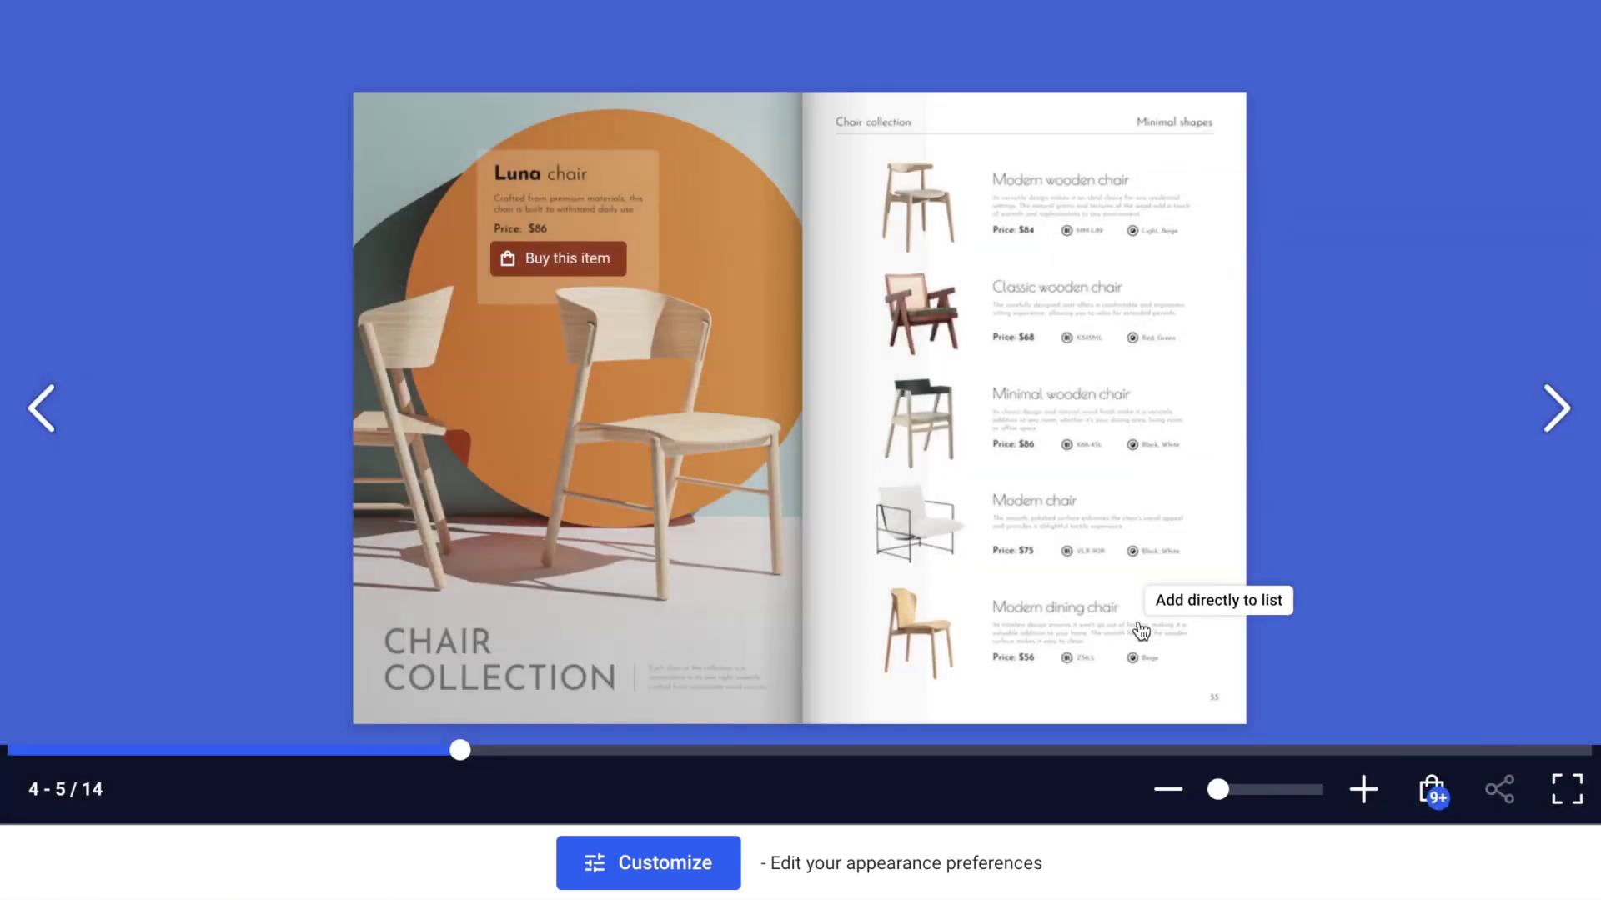
click(1131, 657)
- In the shopping list, raise the Minimal wooden chair quantity and remove the Classic wooden chair
click(1431, 789)
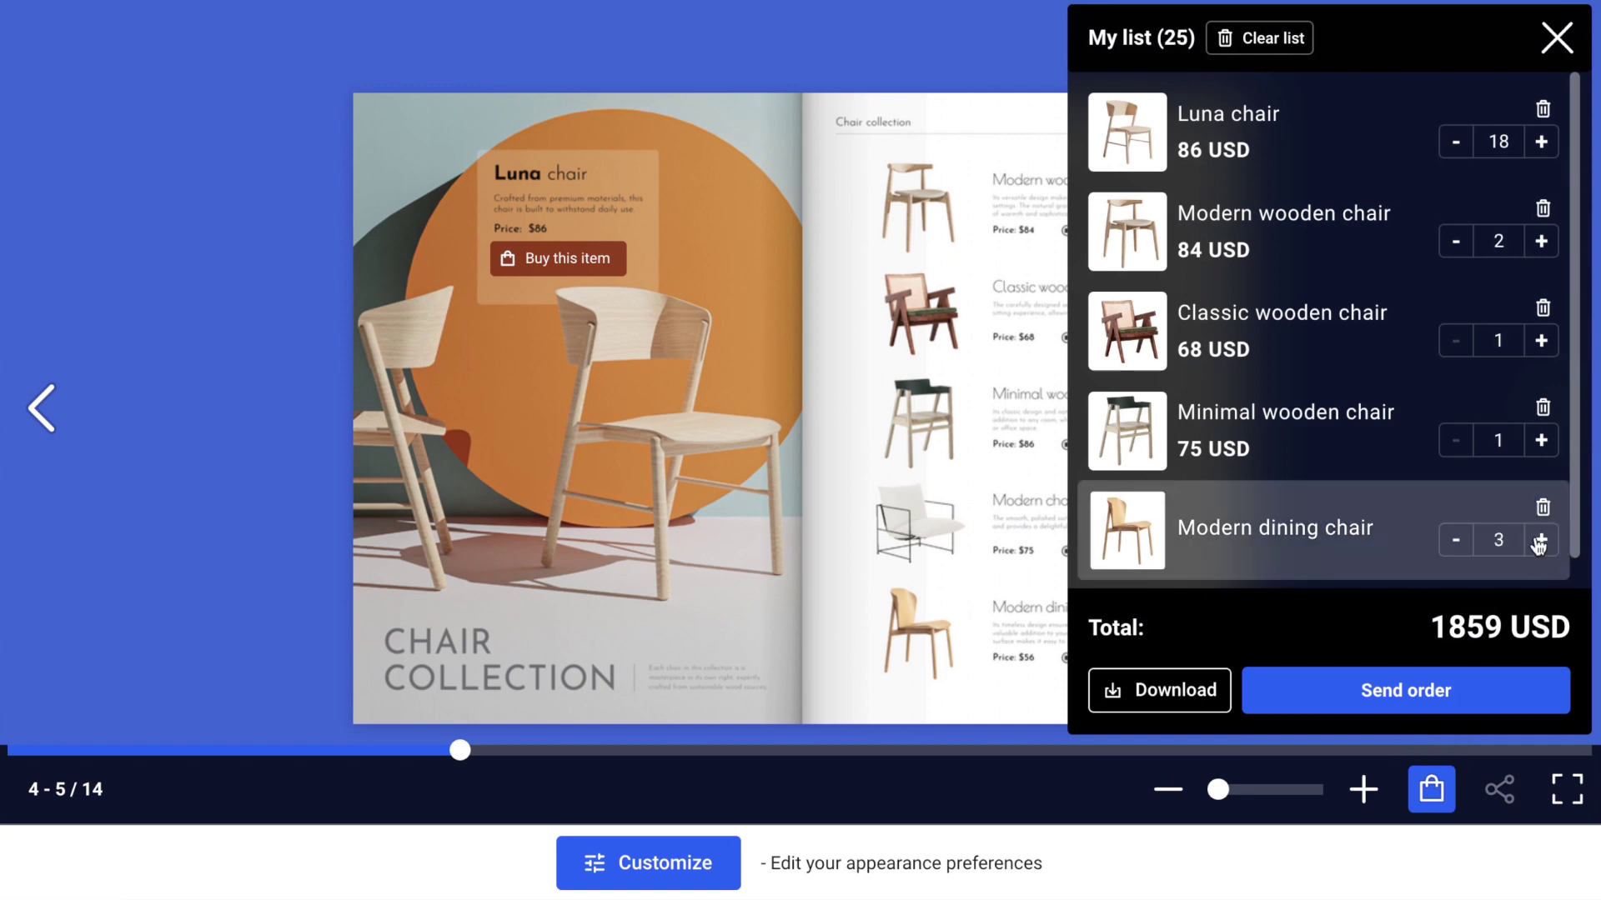
click(1540, 442)
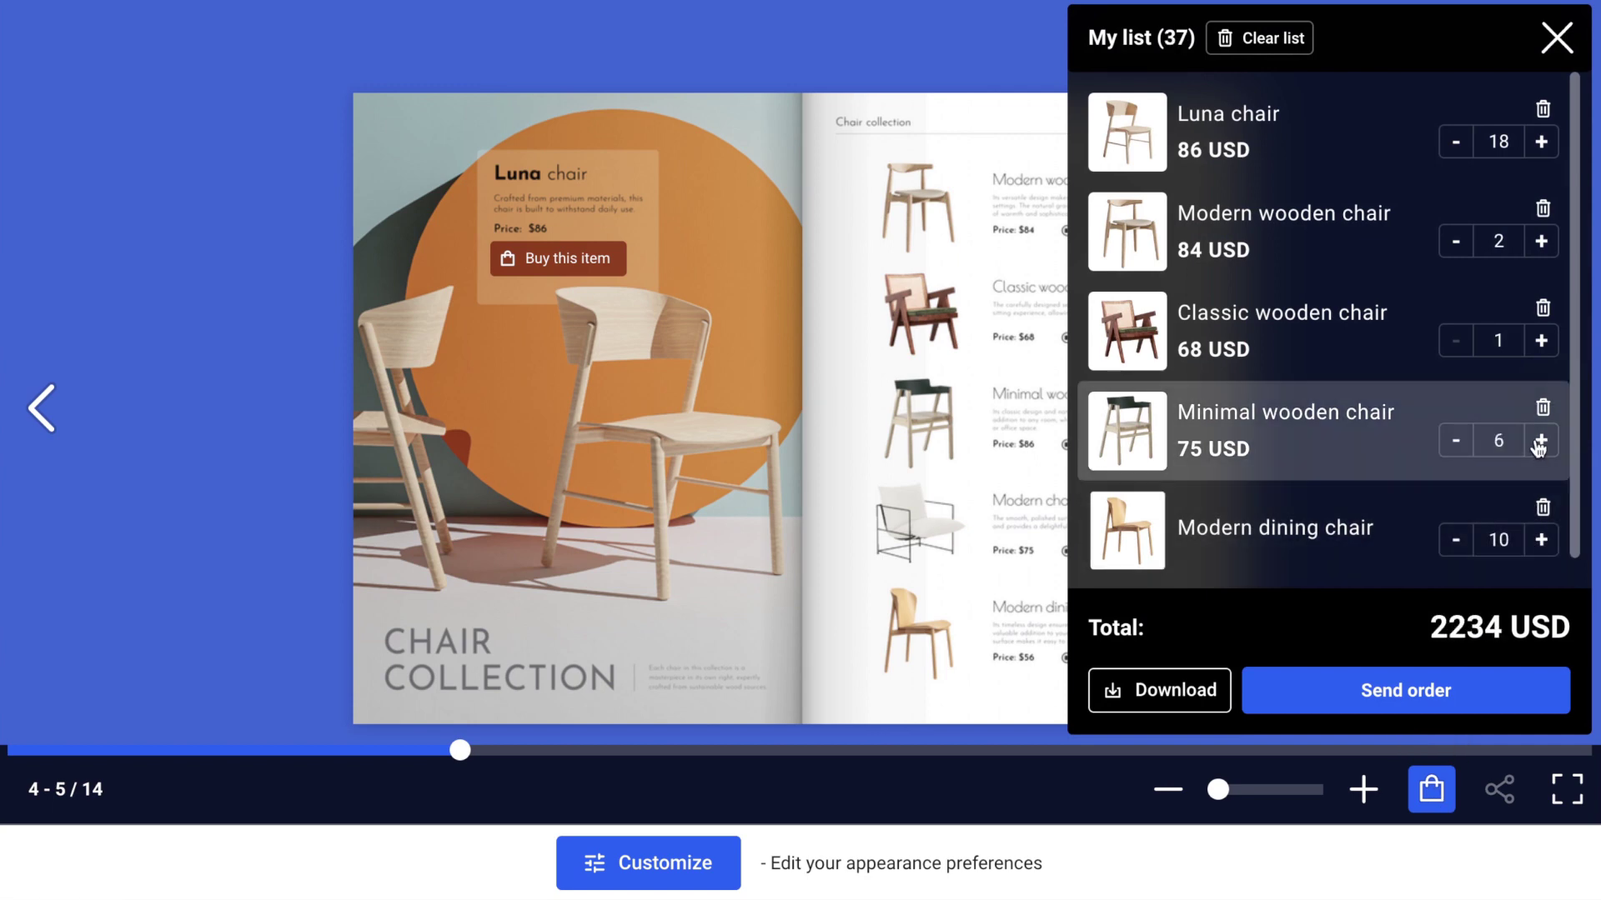
click(1542, 309)
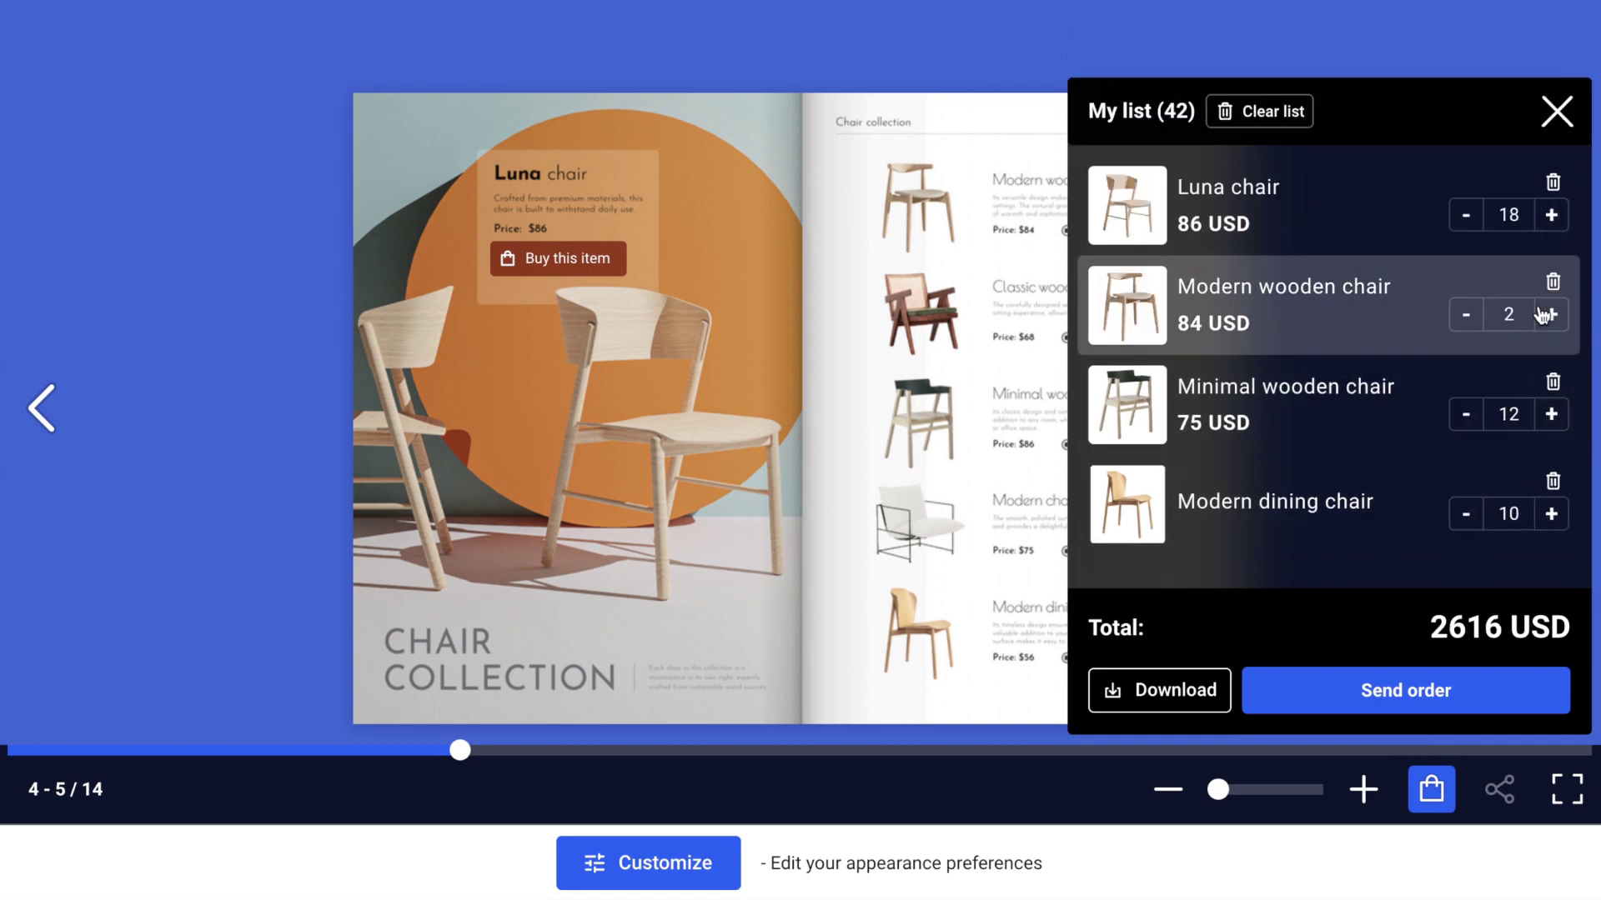